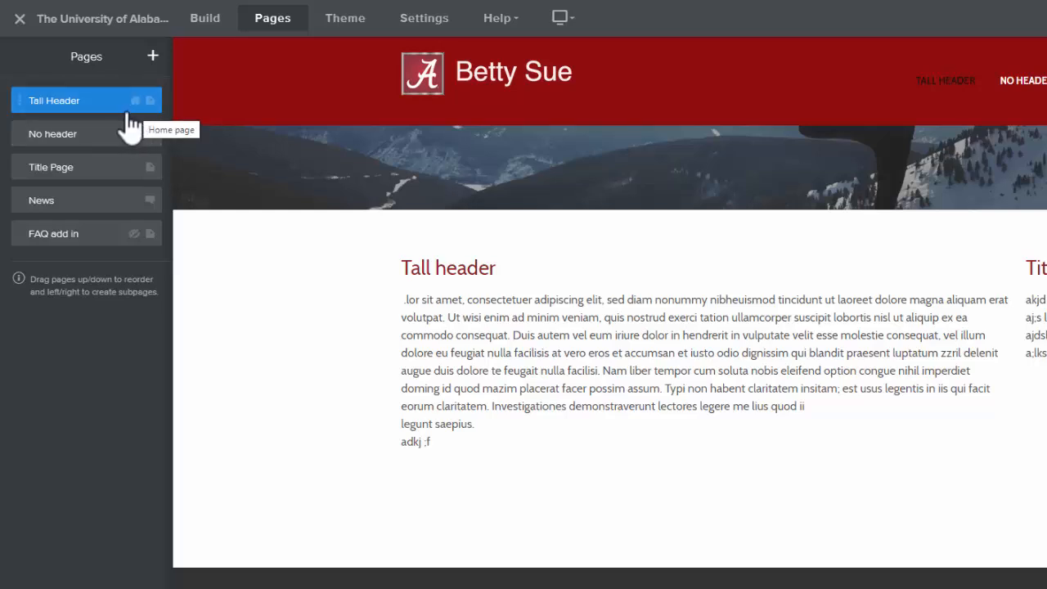
- Rename the "No header" page to Teaching
click(65, 135)
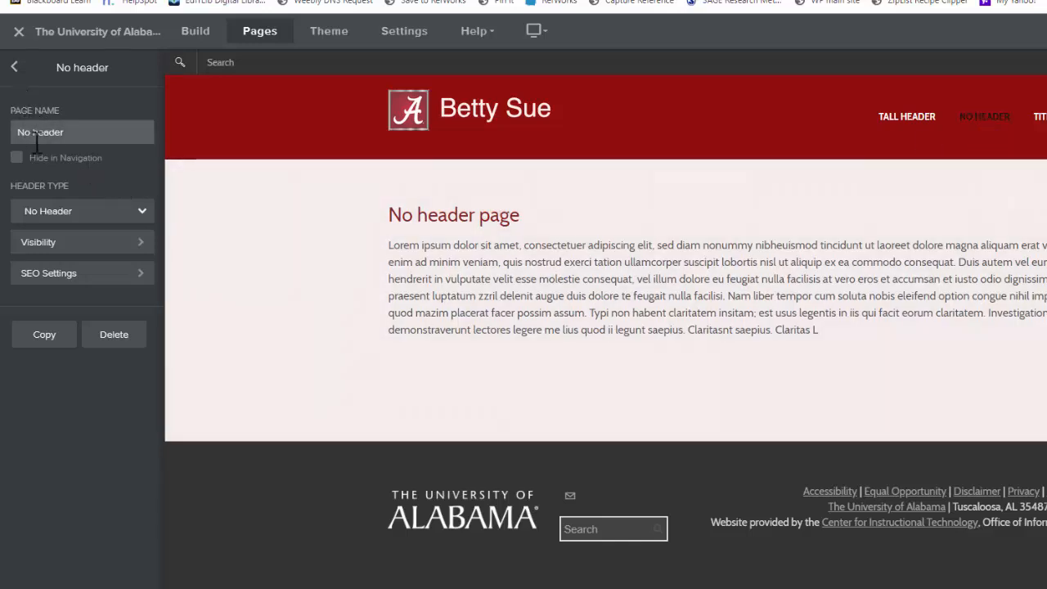
click(78, 134)
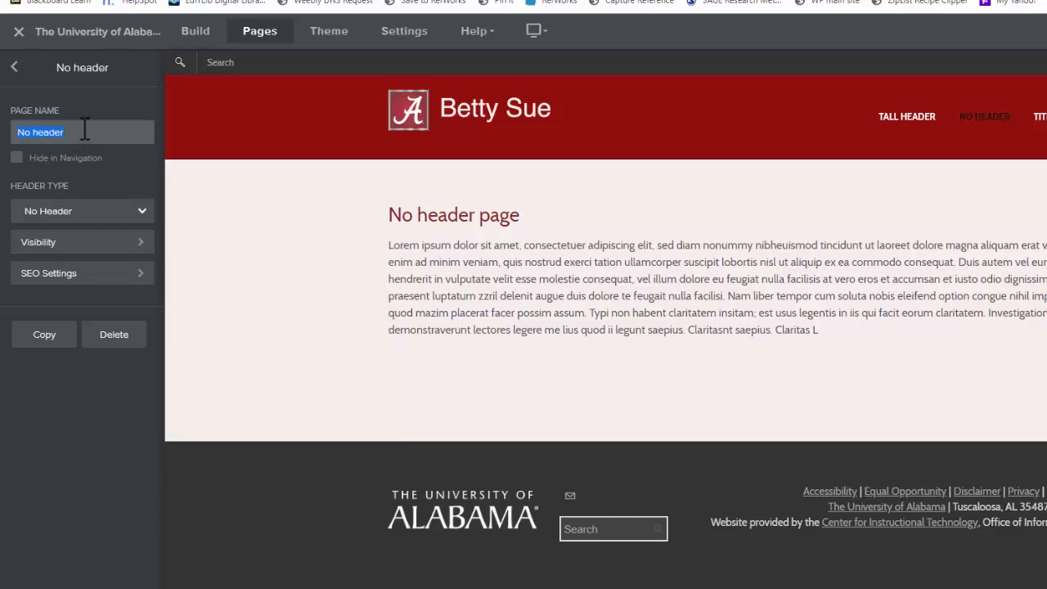
text(Teaching)
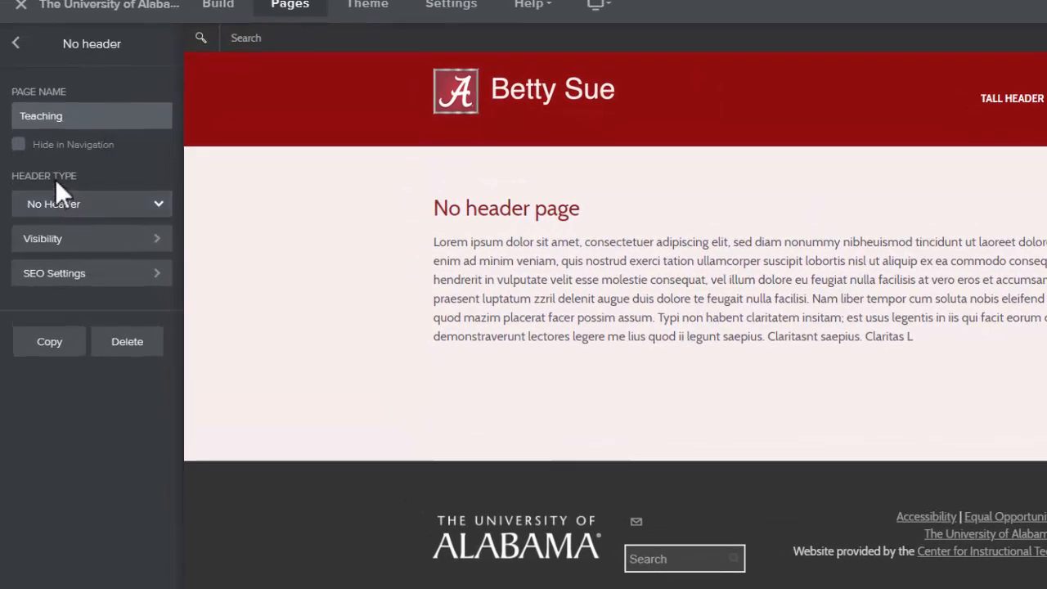
- Switch the page's header type to Short Header and then to Tall Header
click(94, 214)
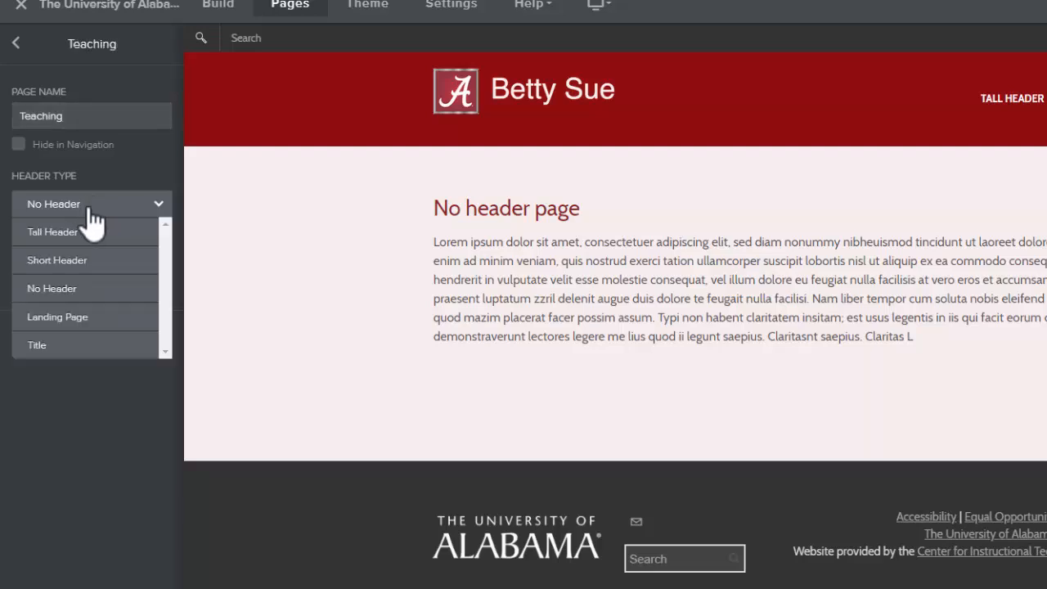
click(65, 261)
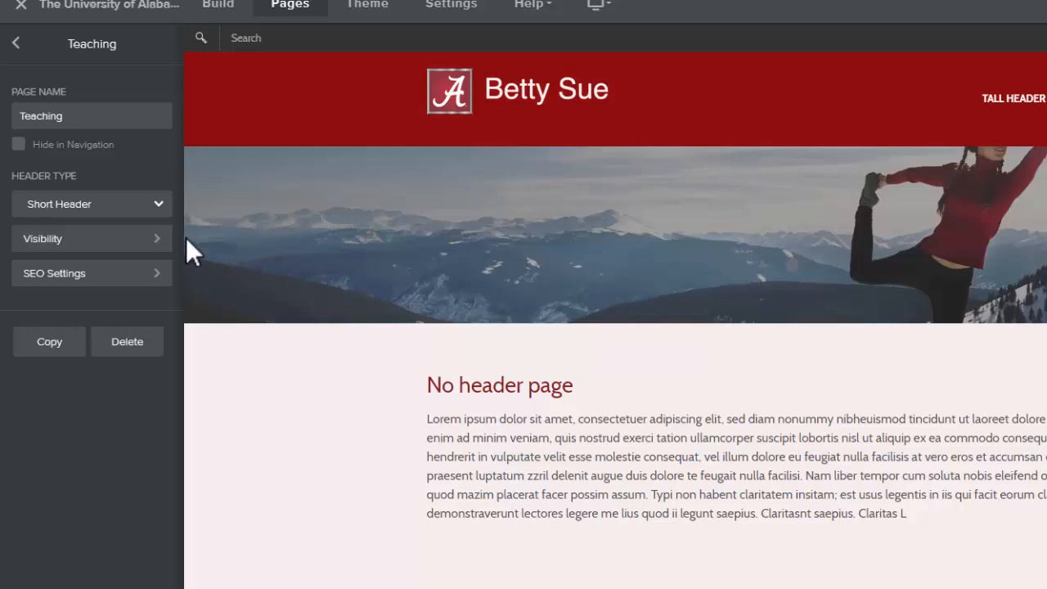
click(157, 205)
click(146, 233)
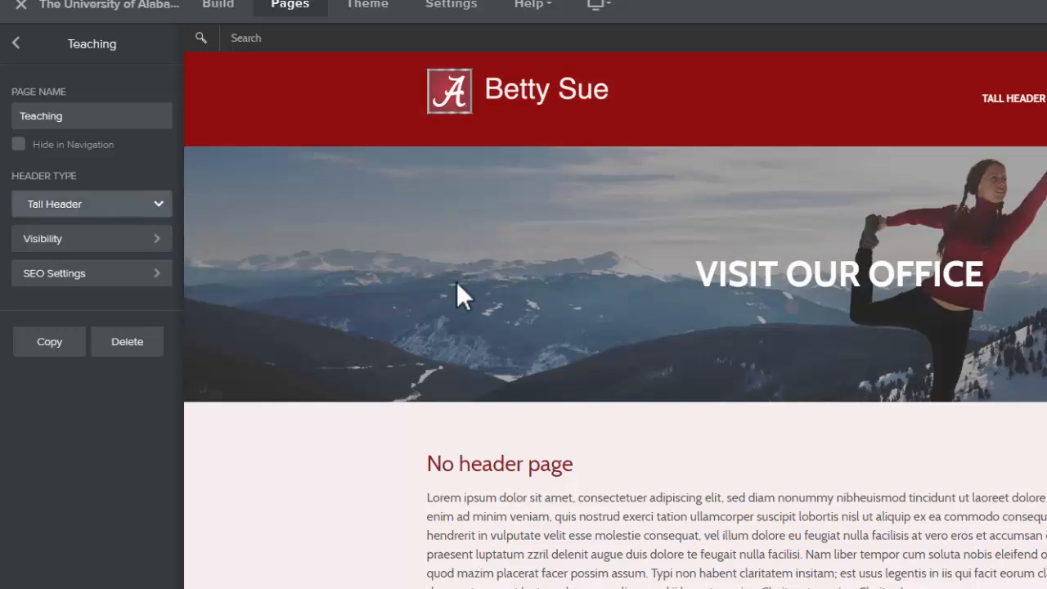
- Delete the header headline text "VISIT OUR OFFICE"
click(789, 272)
click(1017, 277)
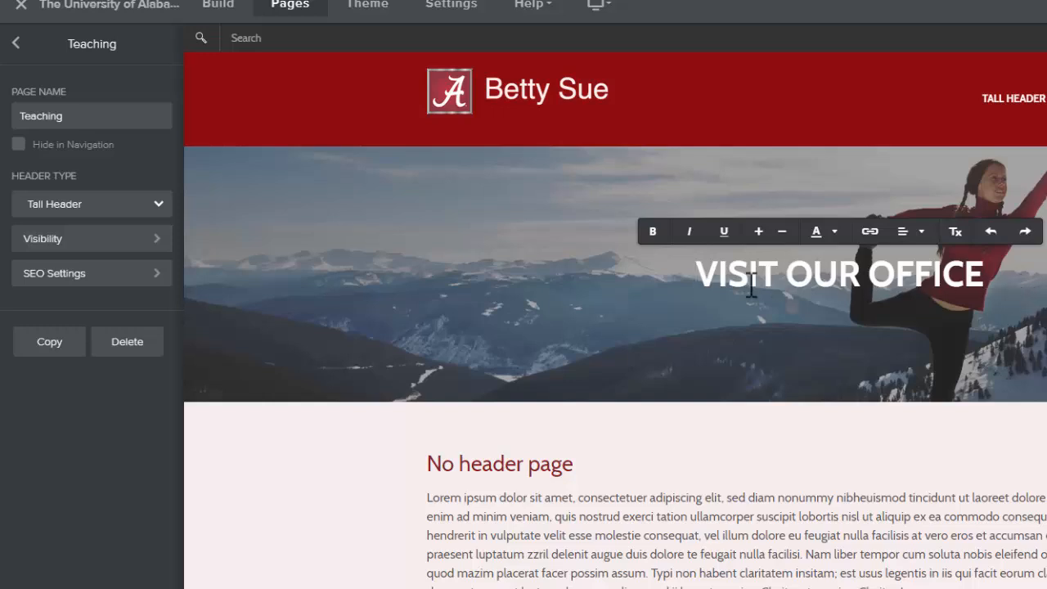
click(703, 275)
double_click(886, 270)
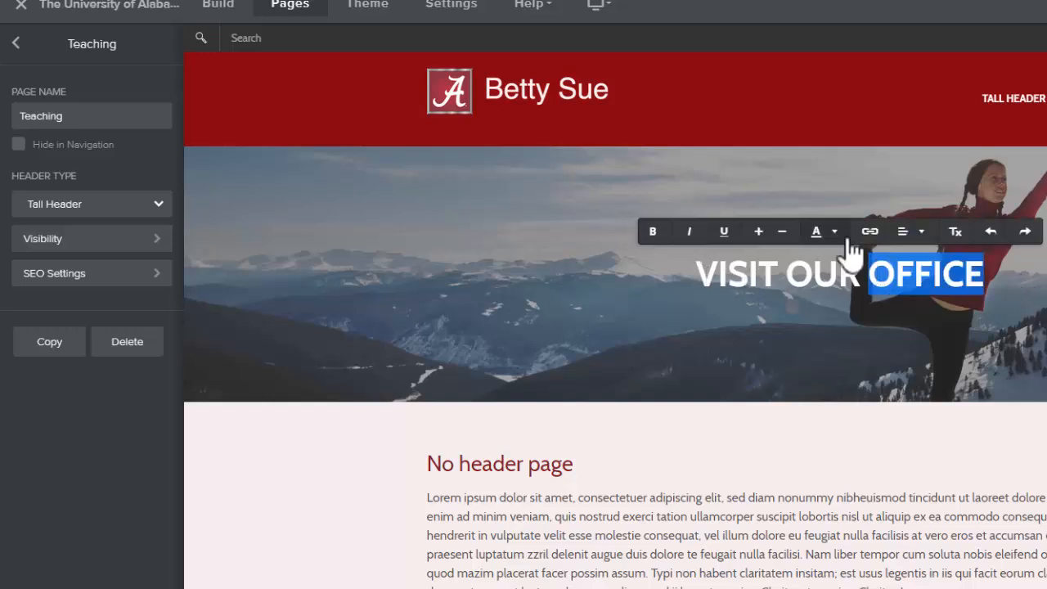
key(BackSpace)
key(BackSpace)
key(BackSpace)
key(BackSpace)
key(BackSpace)
key(BackSpace)
key(BackSpace)
key(BackSpace)
key(BackSpace)
key(BackSpace)
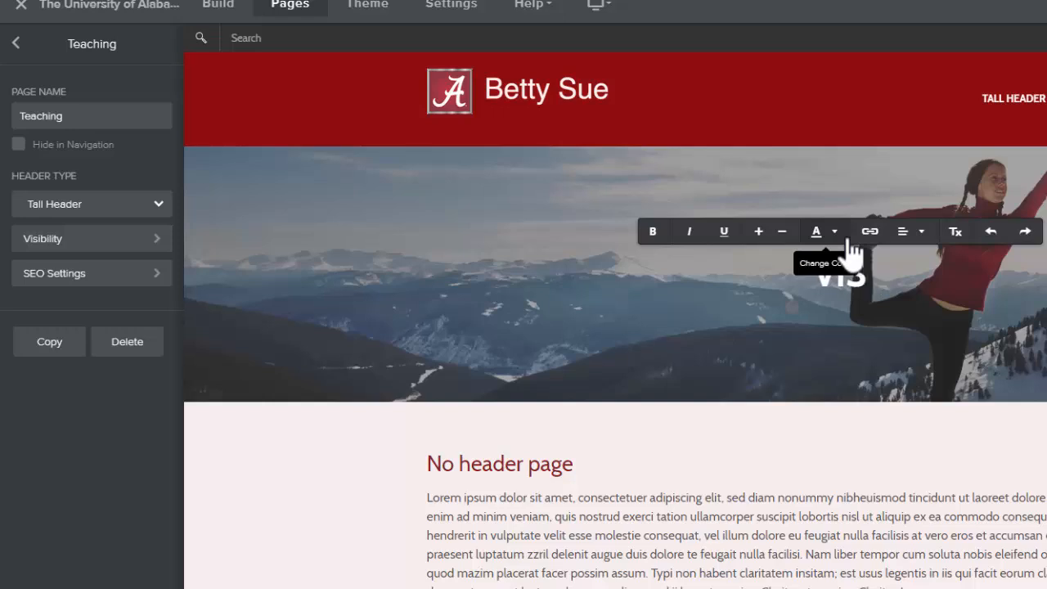
click(835, 377)
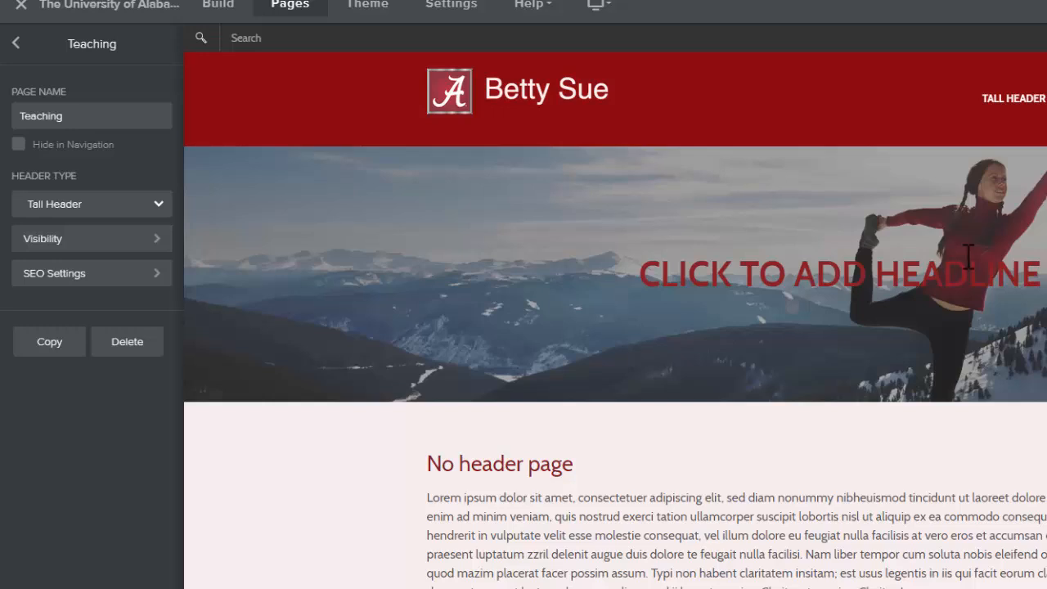
- Try the Landing Page header type, then set the page's header type back to No Header
click(157, 206)
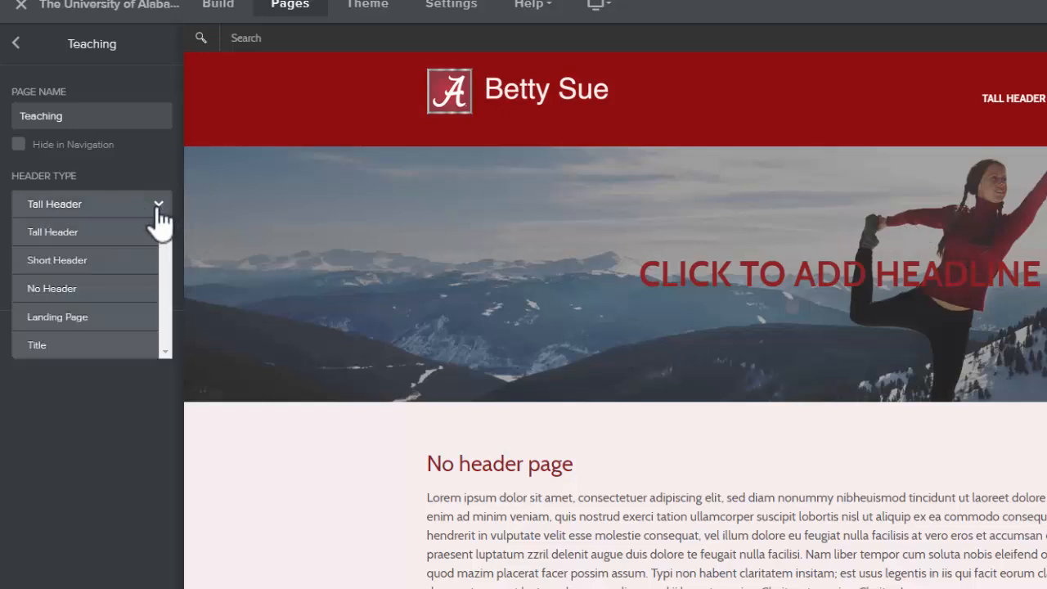
click(97, 315)
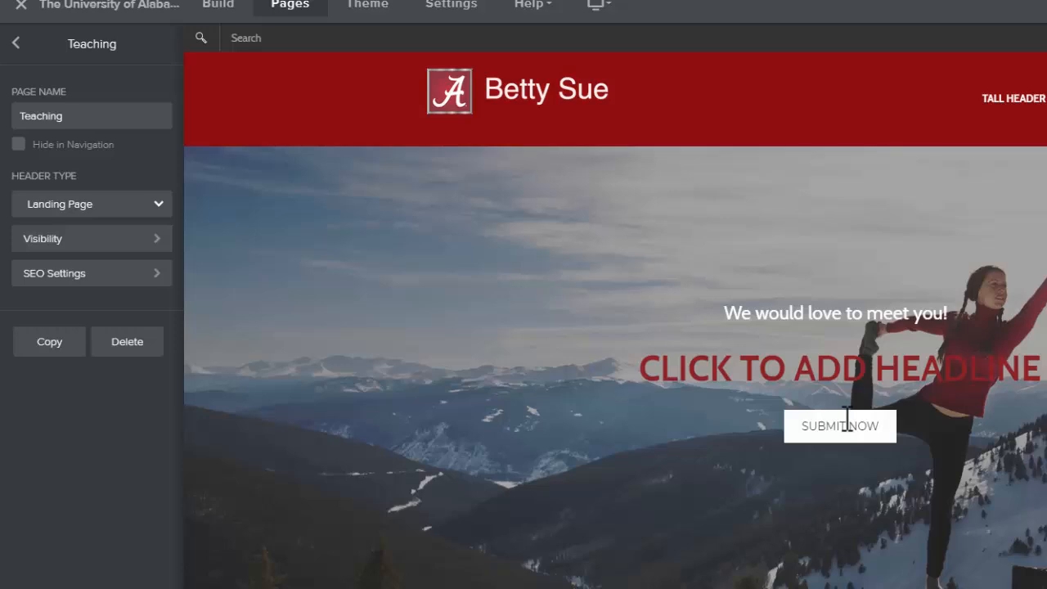
click(141, 206)
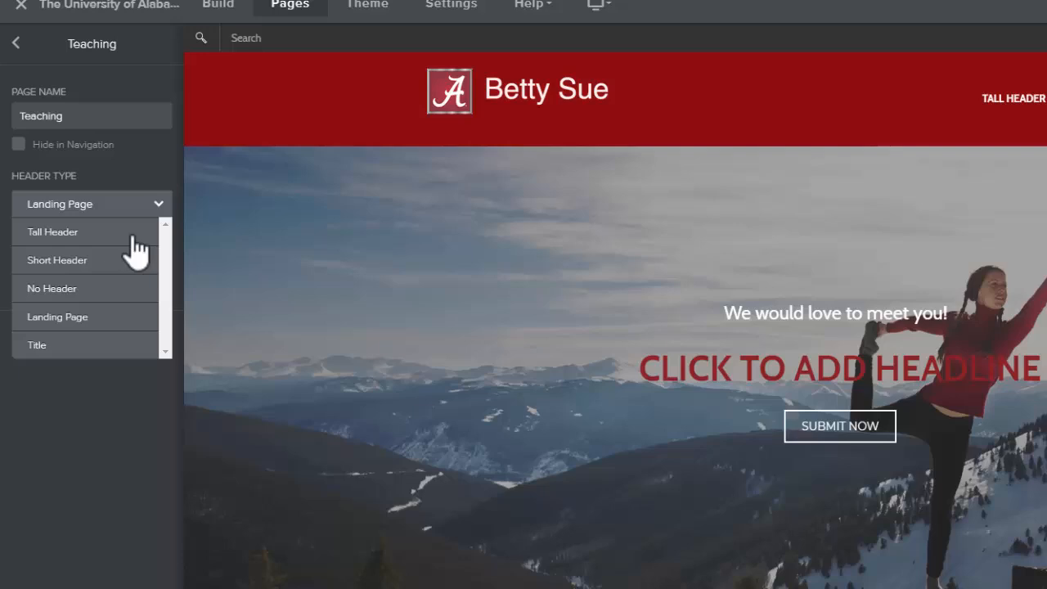
click(78, 291)
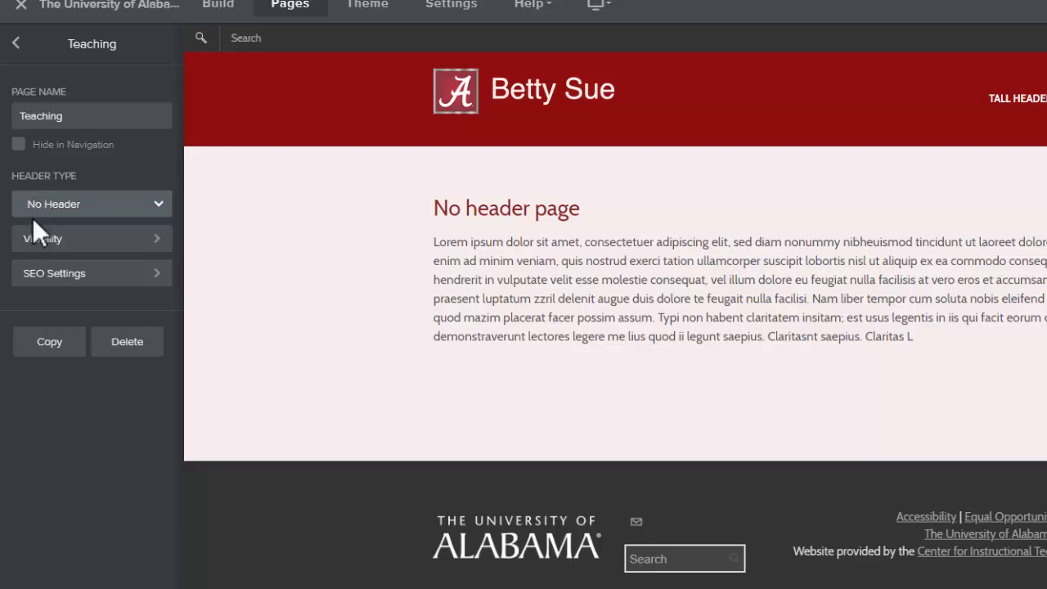
- Set the Teaching page's visibility to Site Password
click(34, 239)
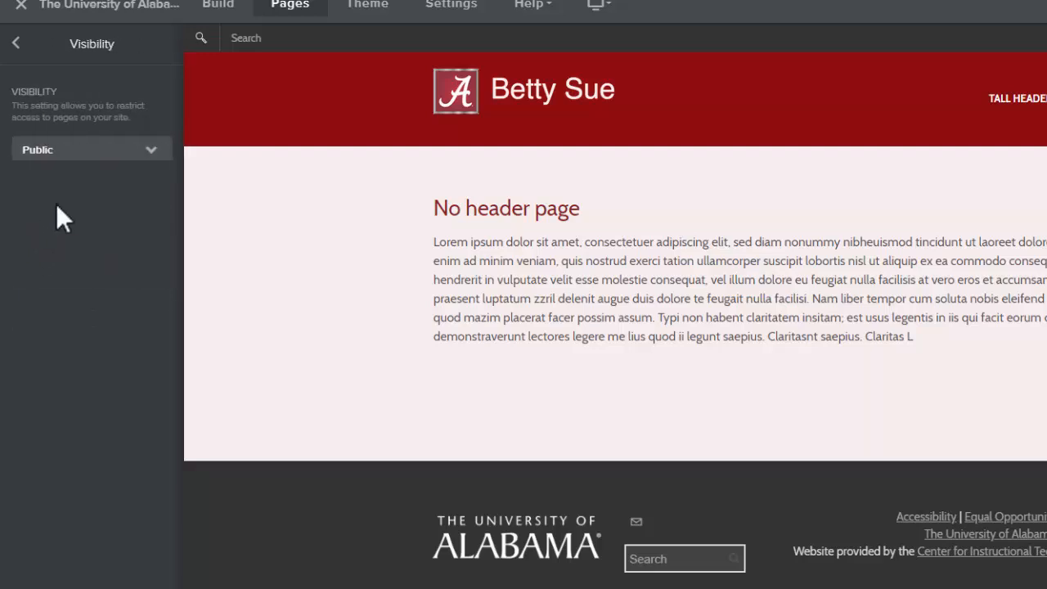
click(151, 152)
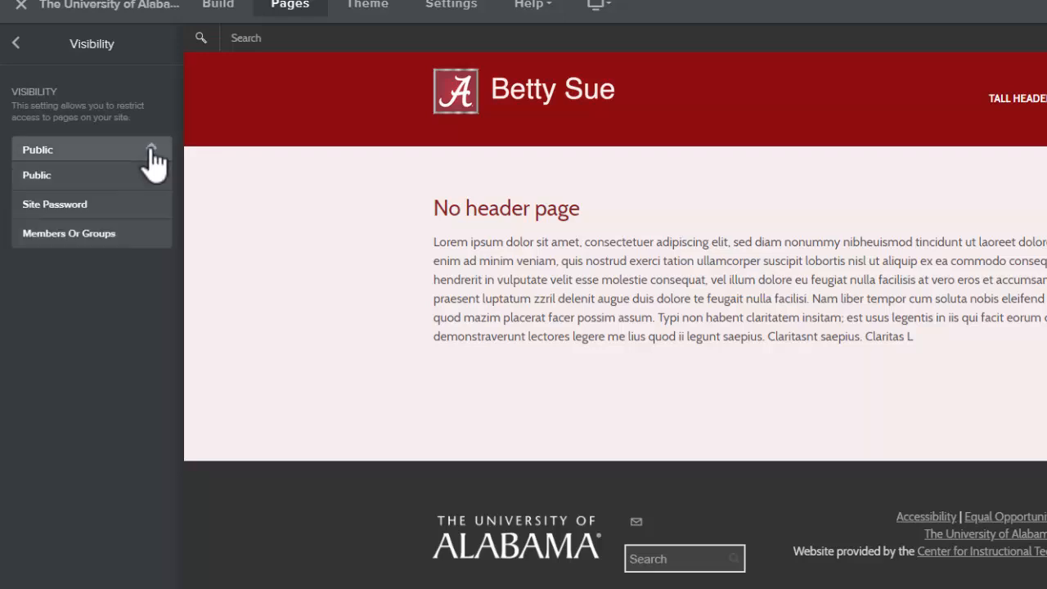
click(51, 204)
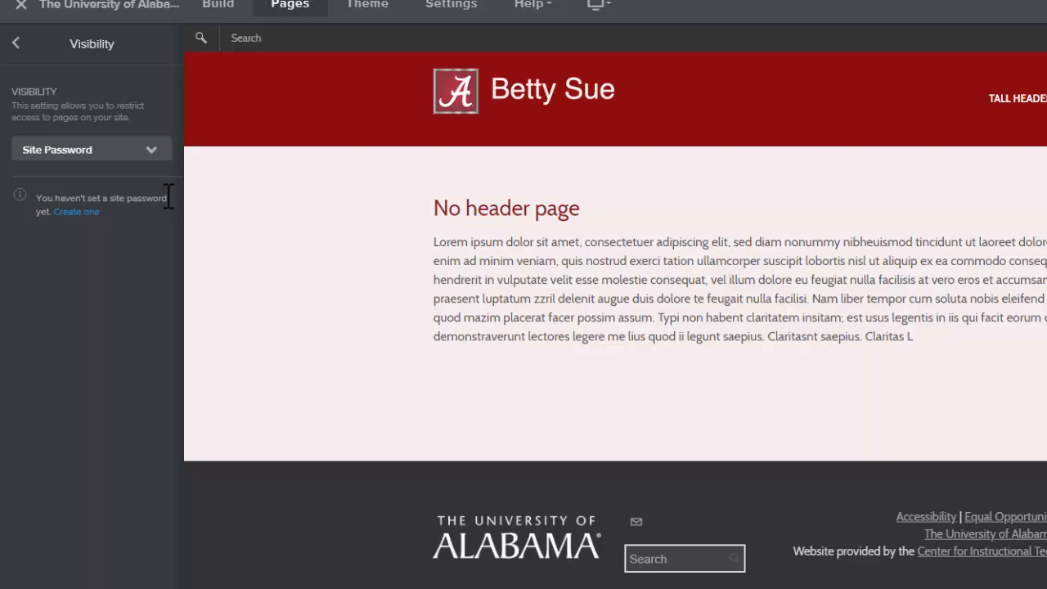
click(15, 48)
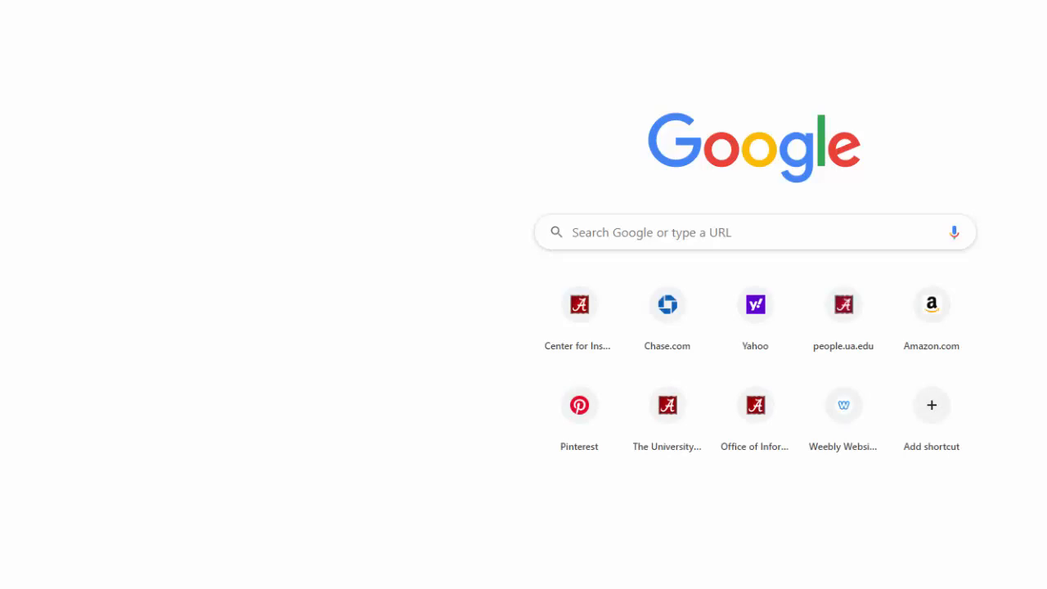
- Open the Earley Lab site in a new tab and view its password-protected Reading Group page
key(Return)
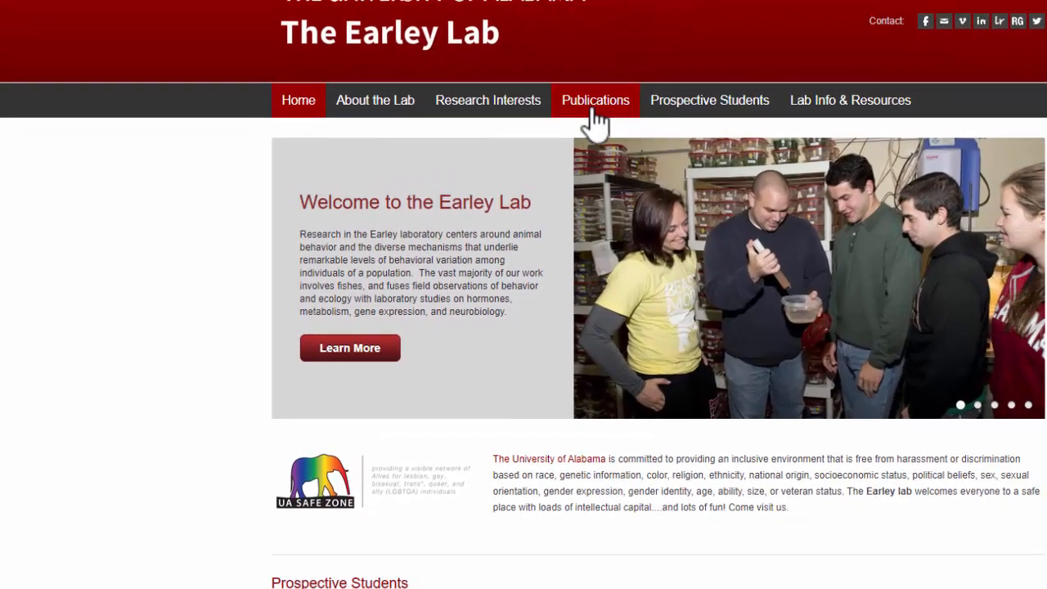
mouse_move(880, 102)
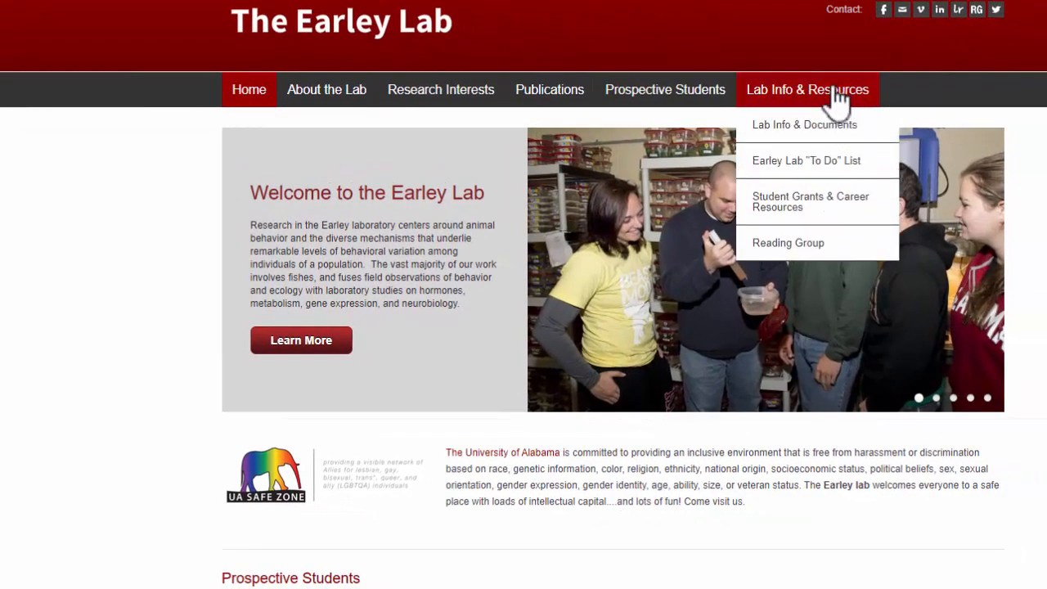
click(802, 243)
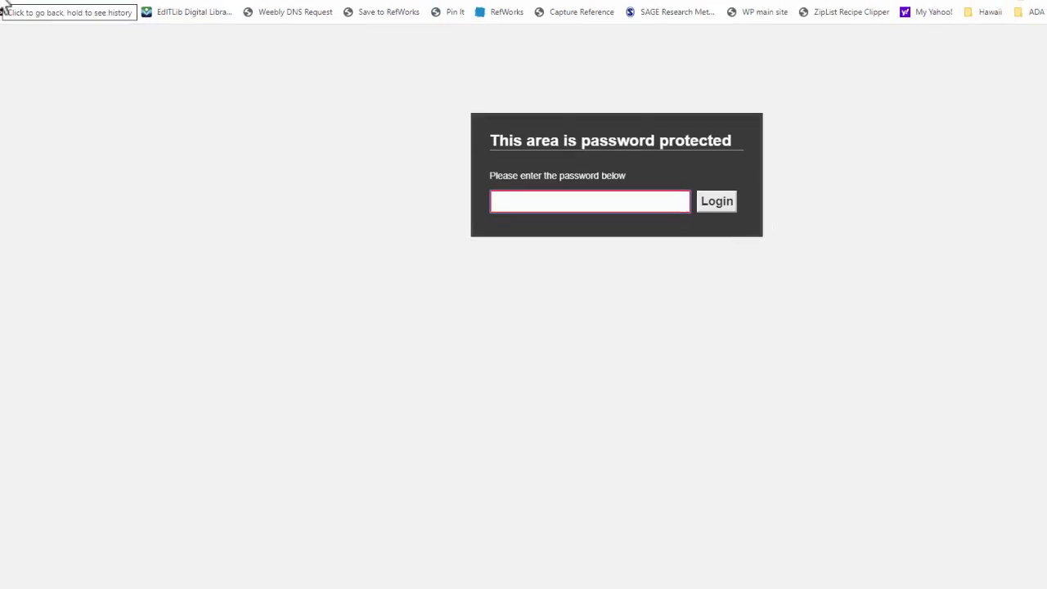
click(7, 2)
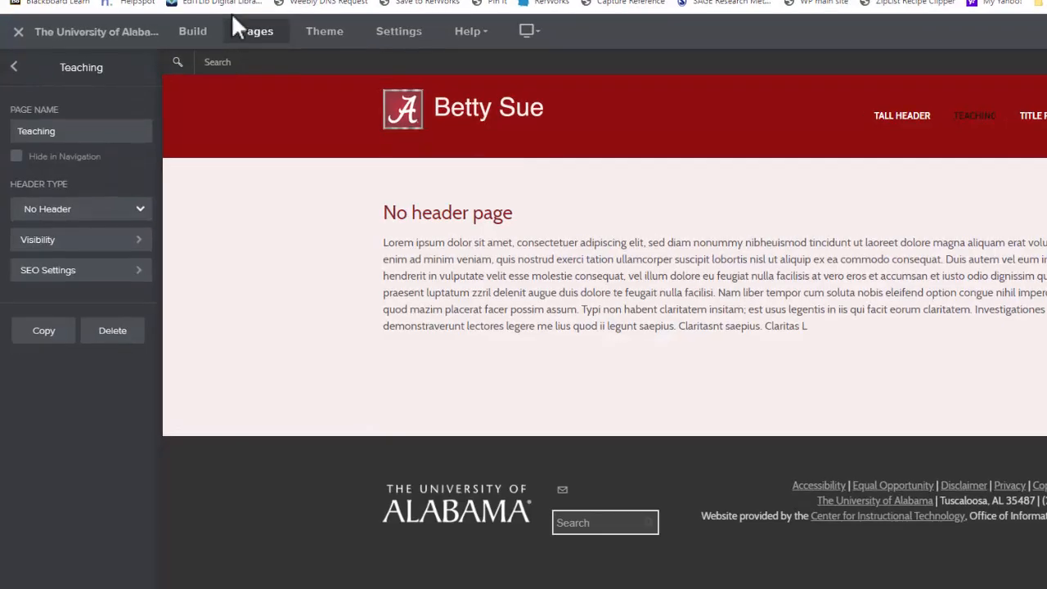
- Set the Teaching page's visibility back to Public
click(129, 251)
click(71, 165)
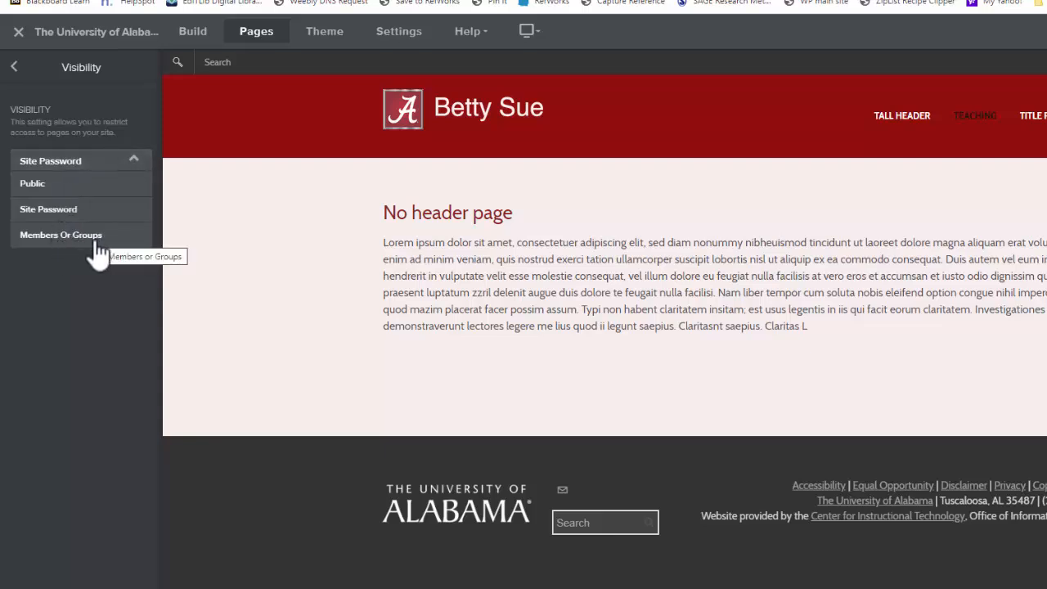
click(53, 185)
click(14, 67)
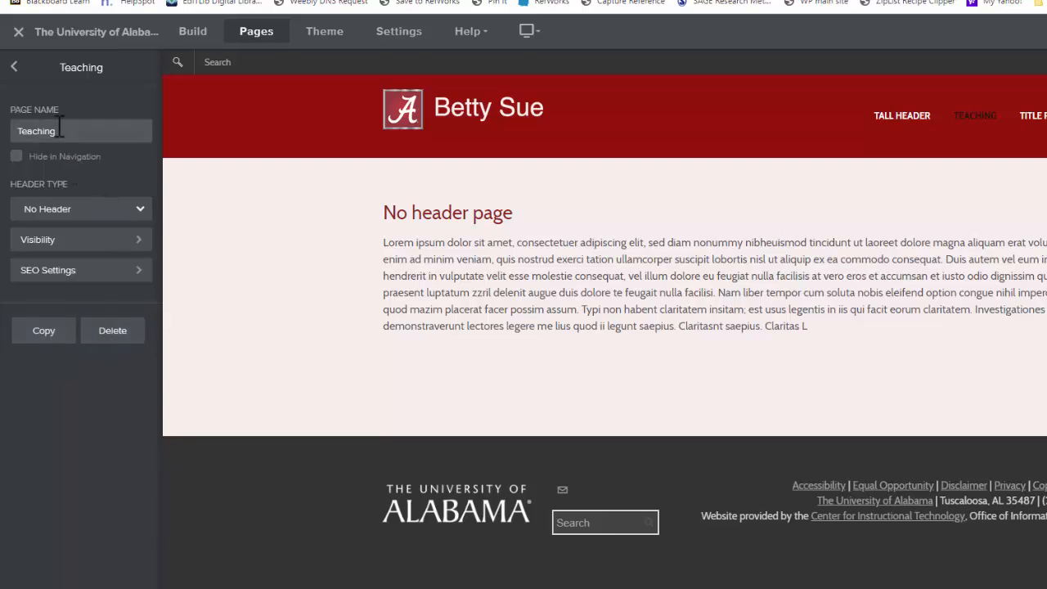
- Rename the Title Page page to Research
click(11, 65)
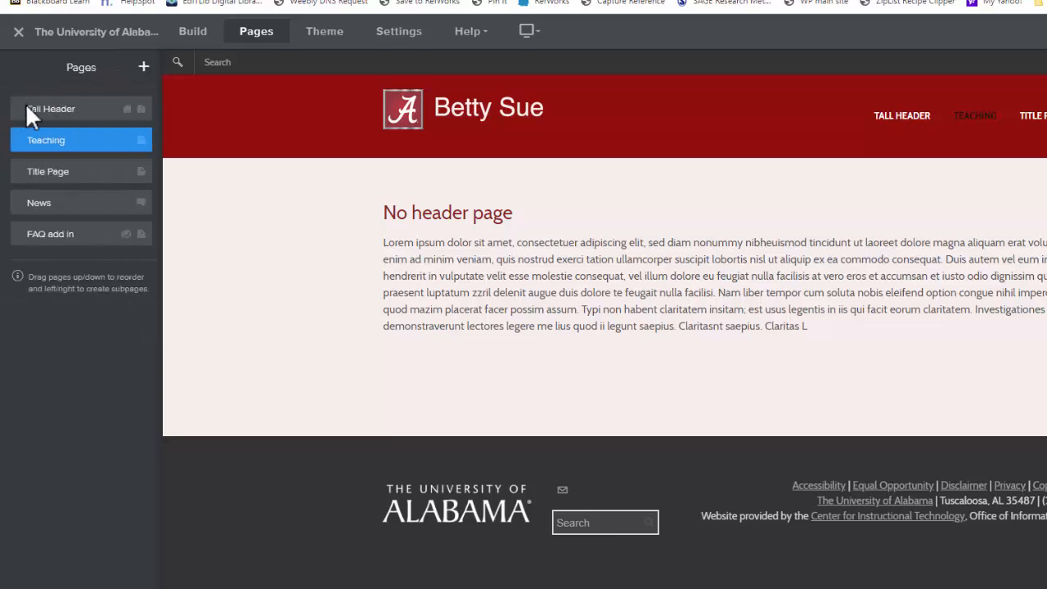
click(33, 174)
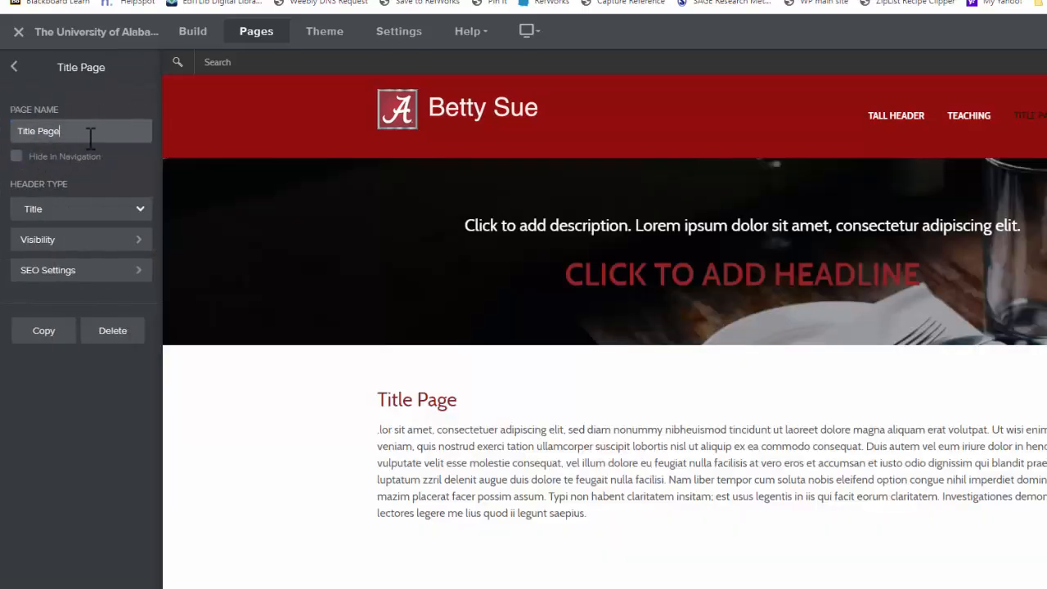
drag(93, 139, 4, 143)
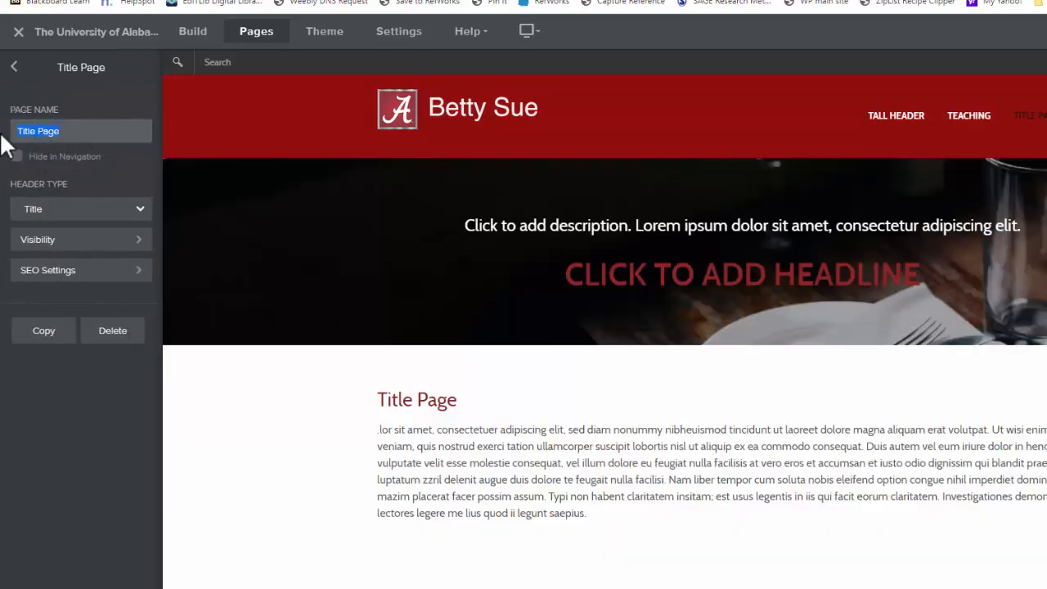
text(Reasearch)
click(15, 65)
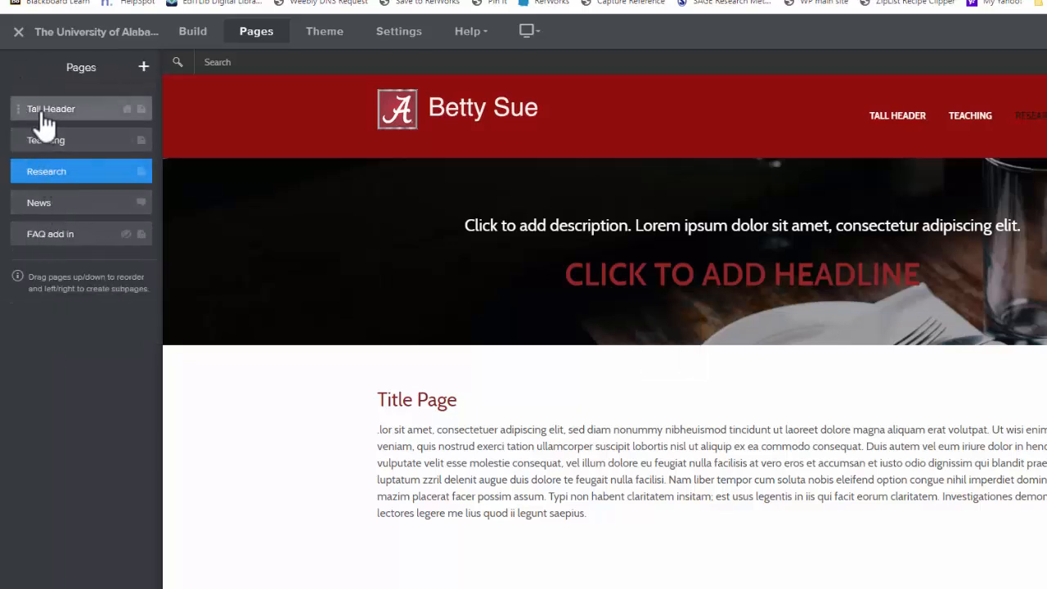
- Rename the Tall Header page to Home
click(44, 112)
double_click(37, 133)
drag(38, 133, 18, 131)
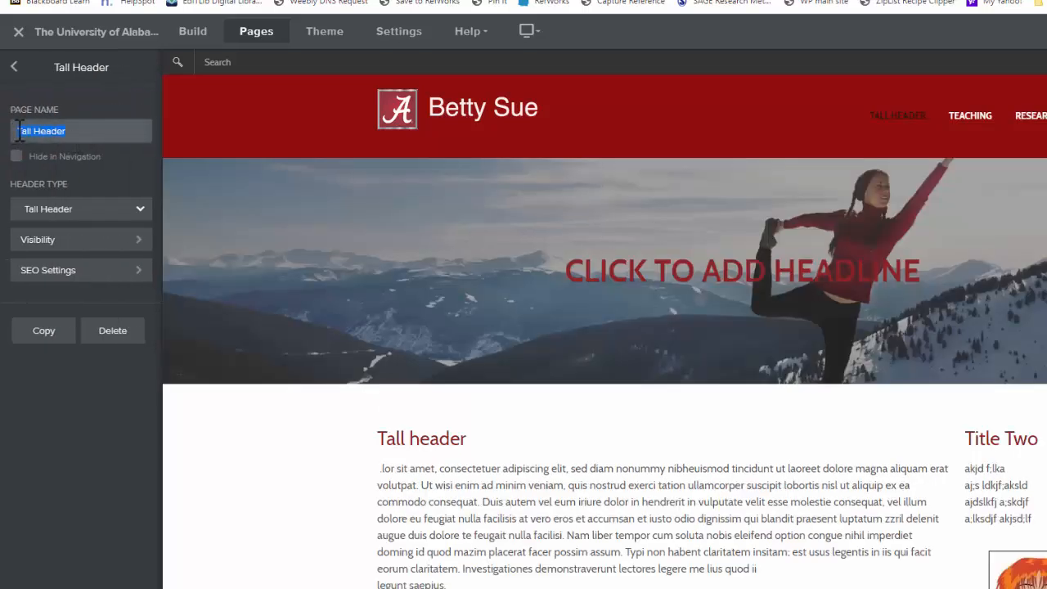
key(BackSpace)
text(Home)
click(15, 68)
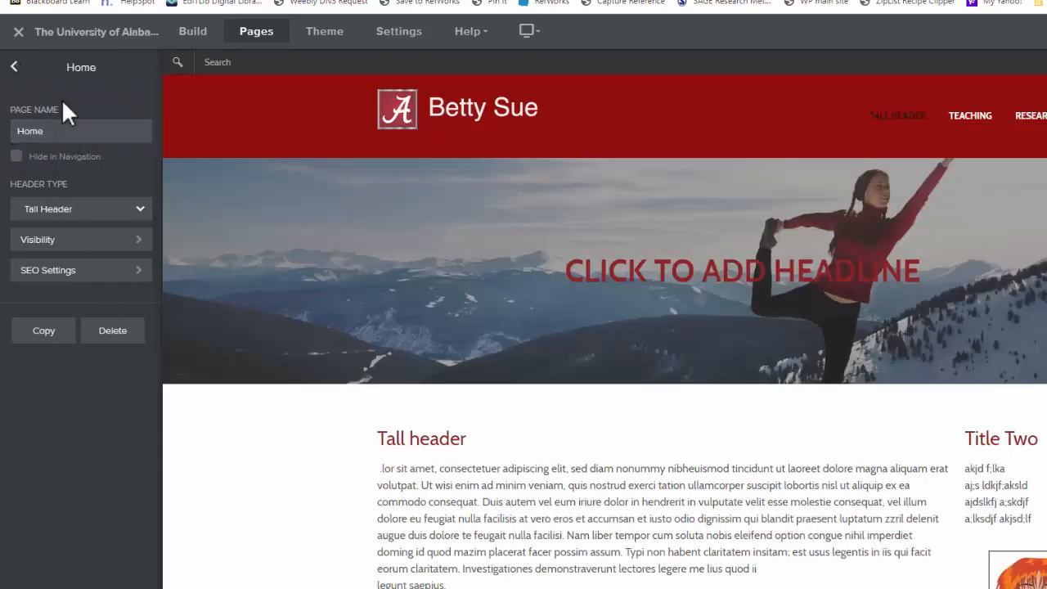
click(14, 68)
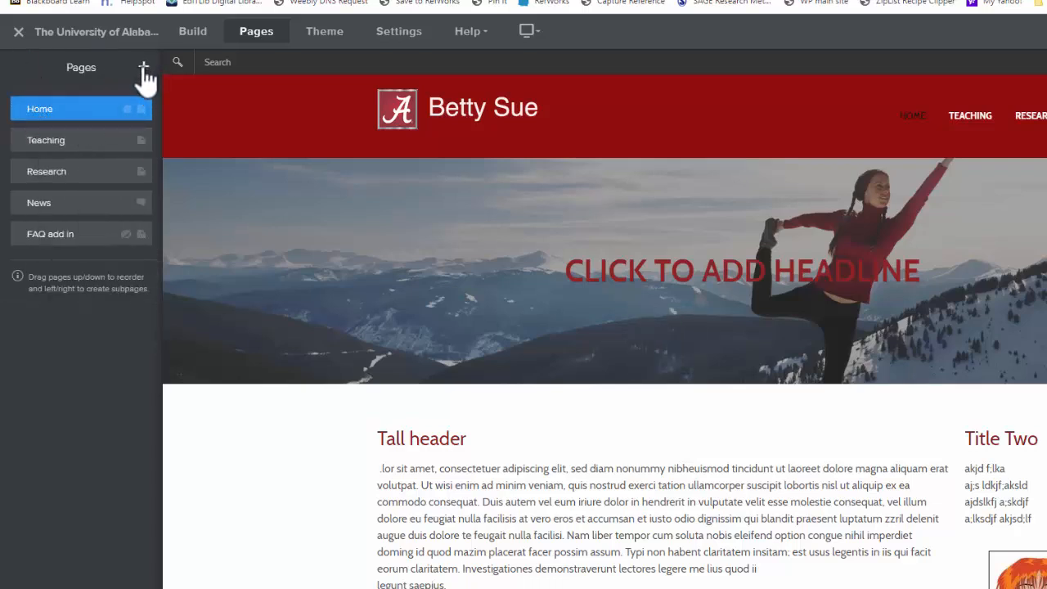
- Add an external page named UA Home that links to ua.edu
click(144, 71)
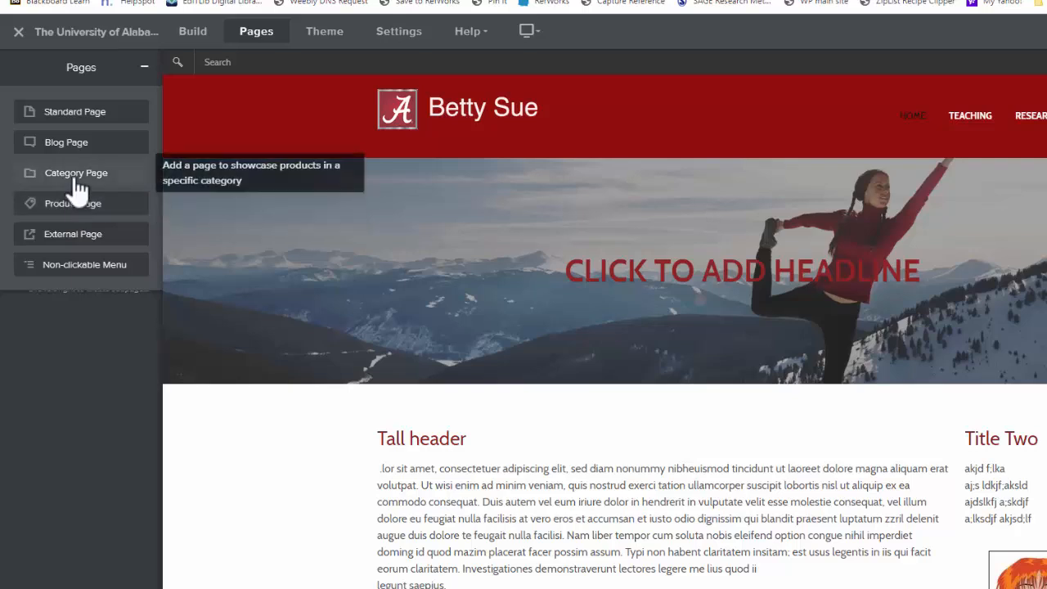
click(82, 242)
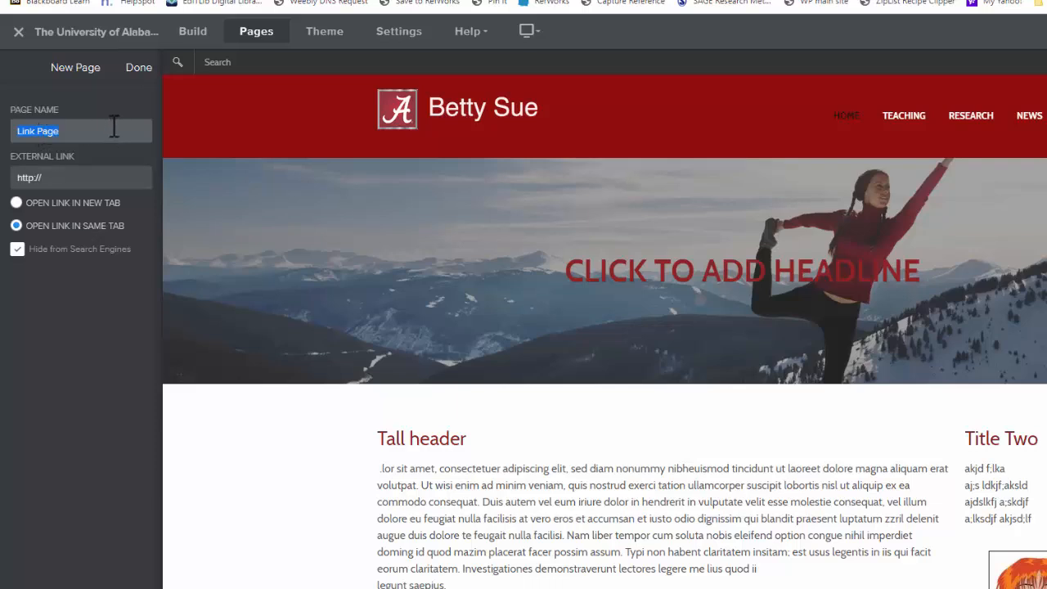
text(UA Home)
key(Tab)
text(ua.edu)
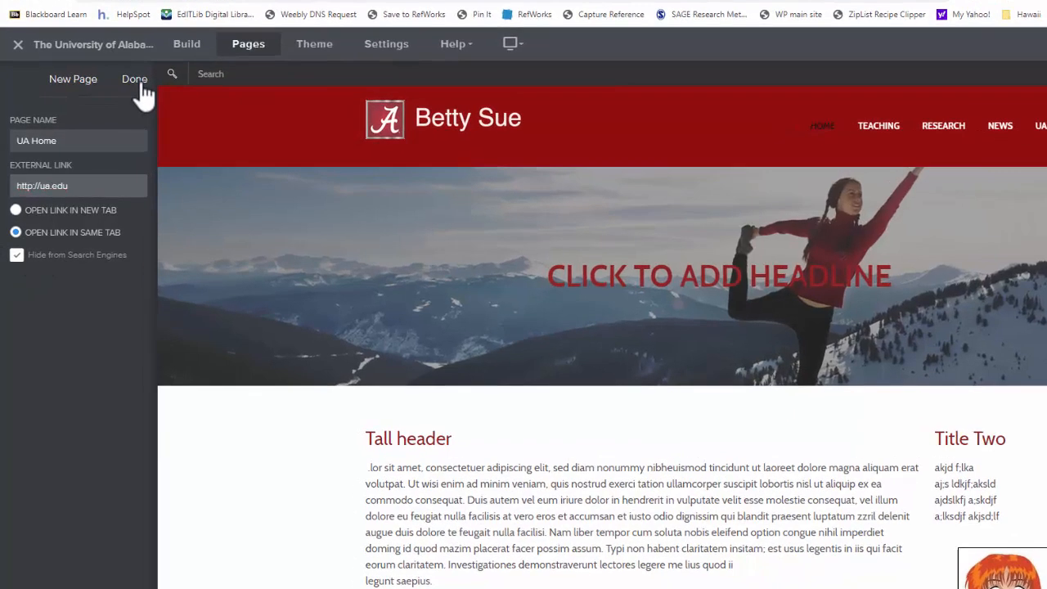
click(135, 80)
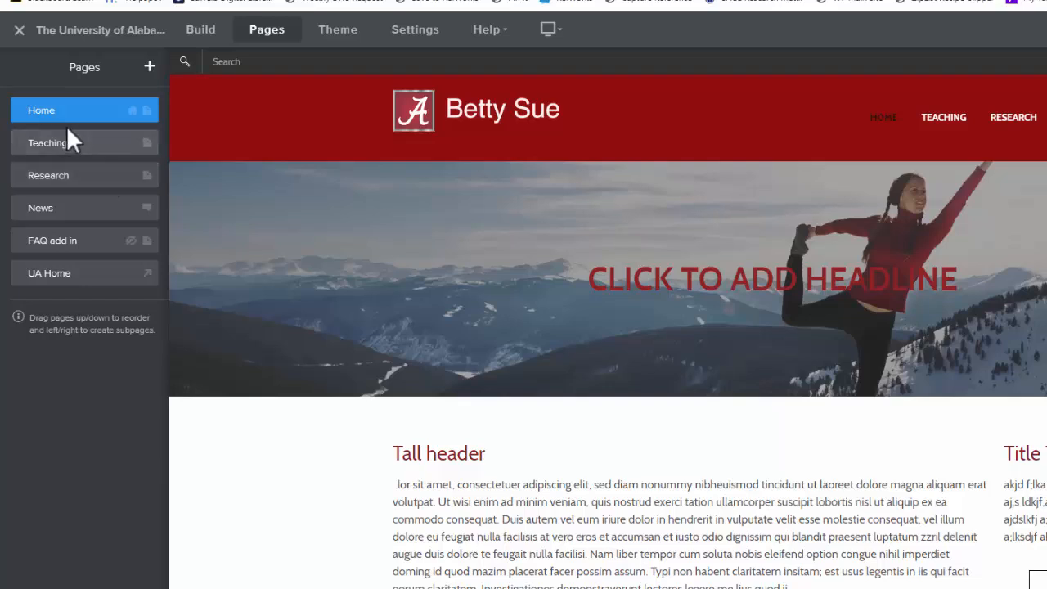
- Add a new standard page named Publicaitons with the No Header header type
click(149, 67)
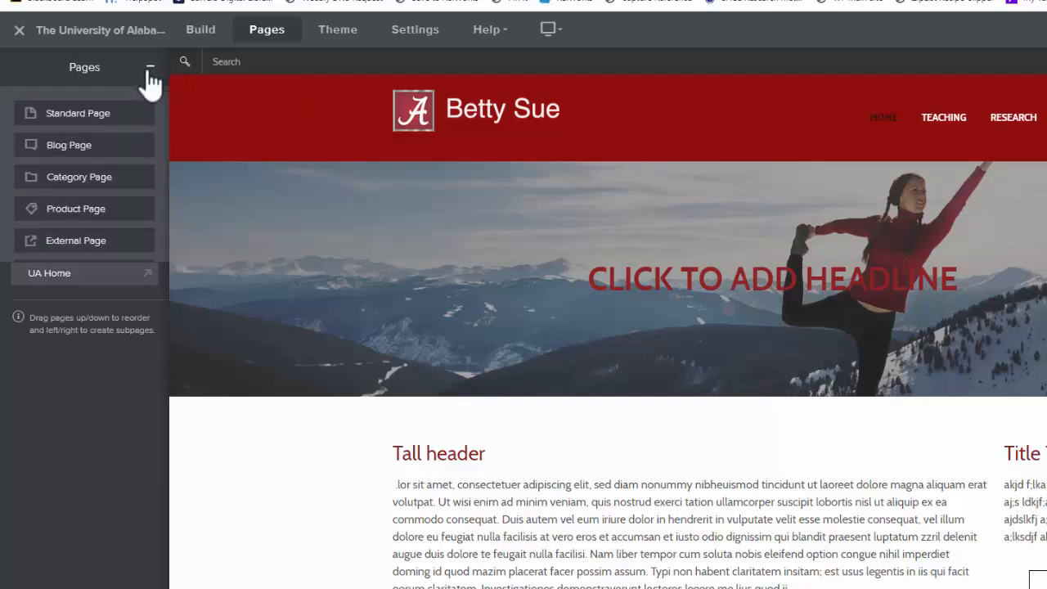
click(70, 114)
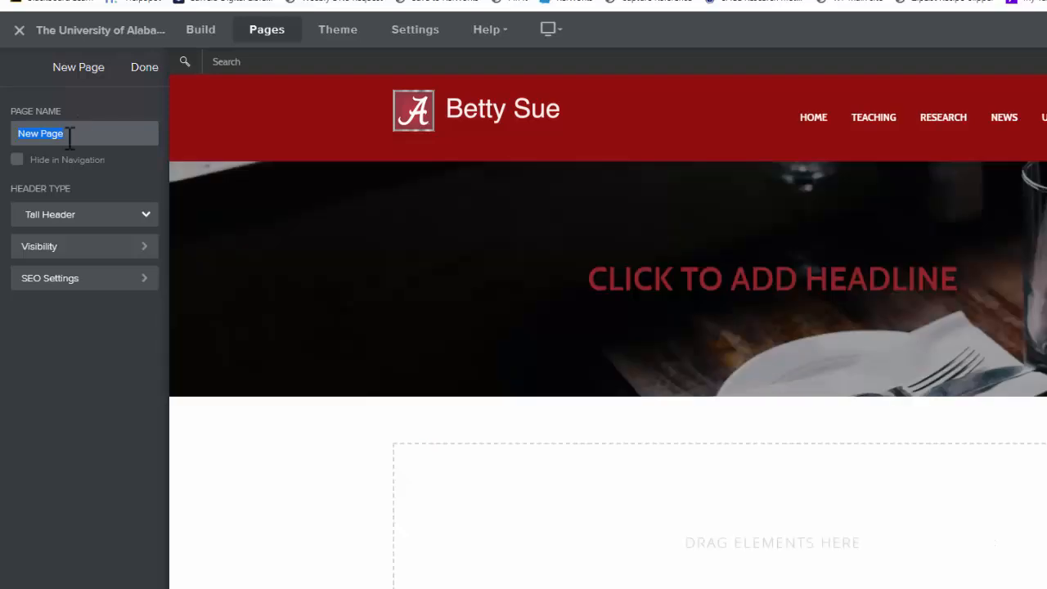
text(Publicaitons)
click(70, 219)
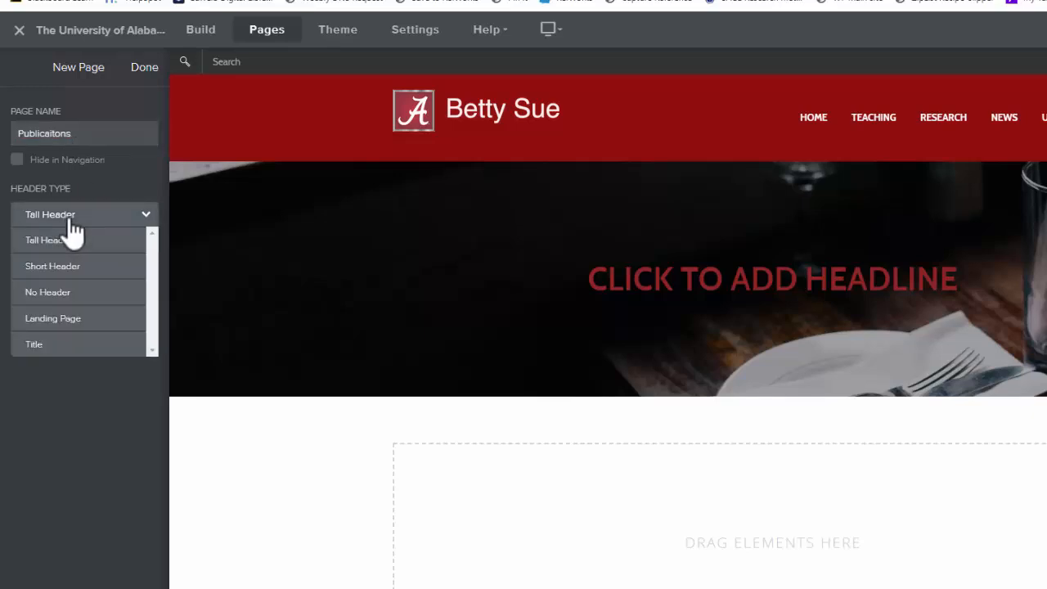
click(69, 292)
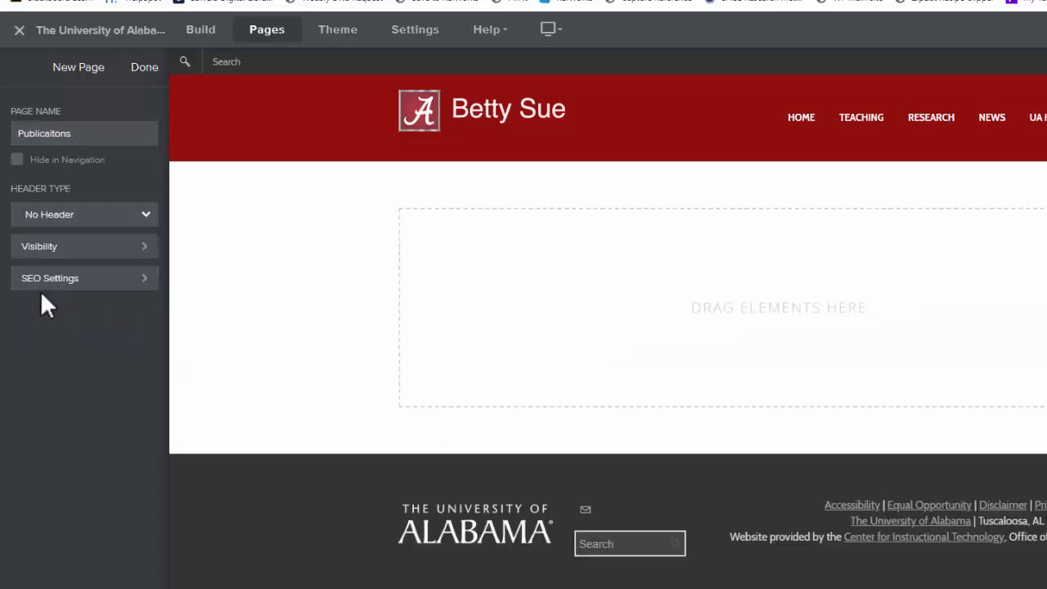
click(142, 68)
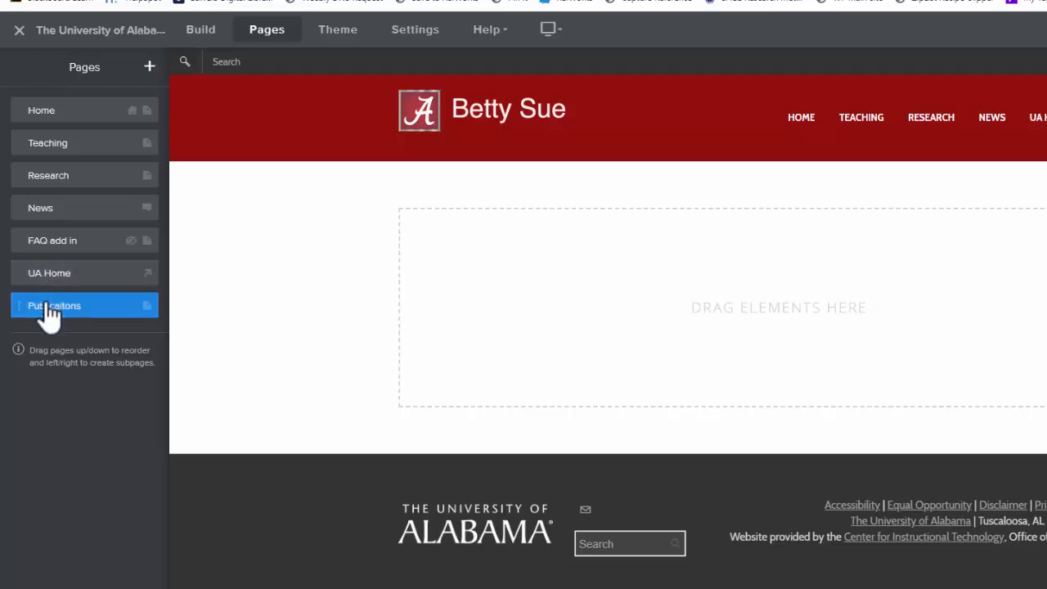
- Move Publicaitons below Research and nest Teaching and Research as subpages under Home
drag(43, 302, 47, 211)
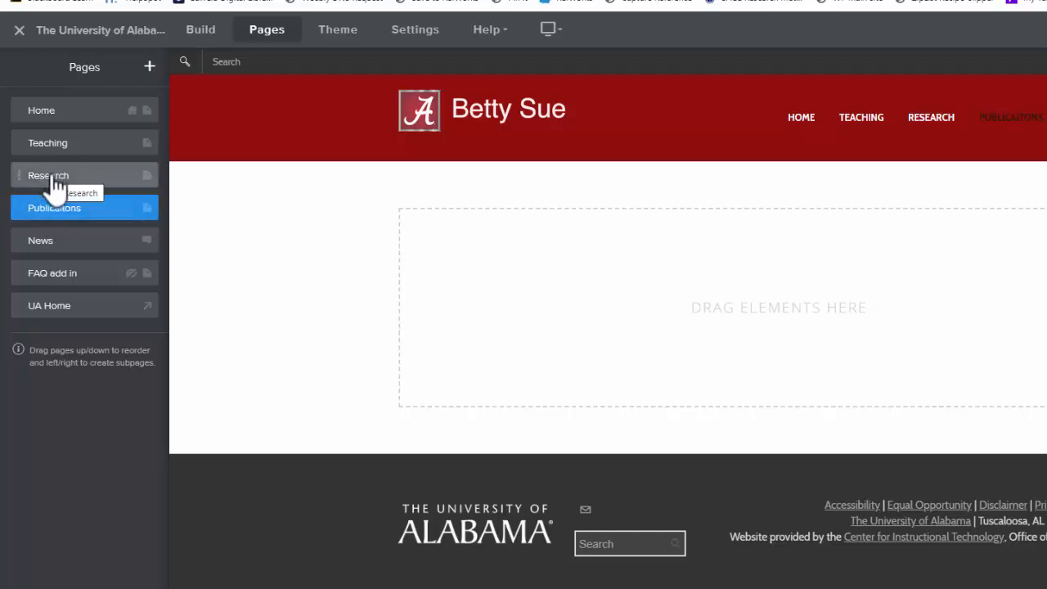
drag(53, 184, 85, 183)
click(55, 164)
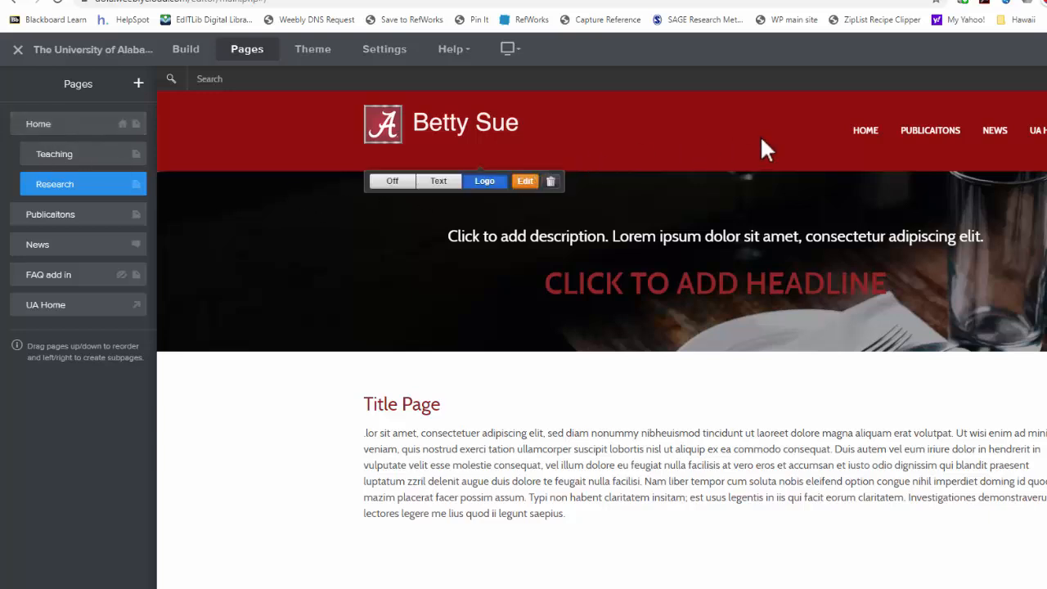
- Open the Home page and add the lines Teaching and Research at the end of its text block
mouse_move(871, 140)
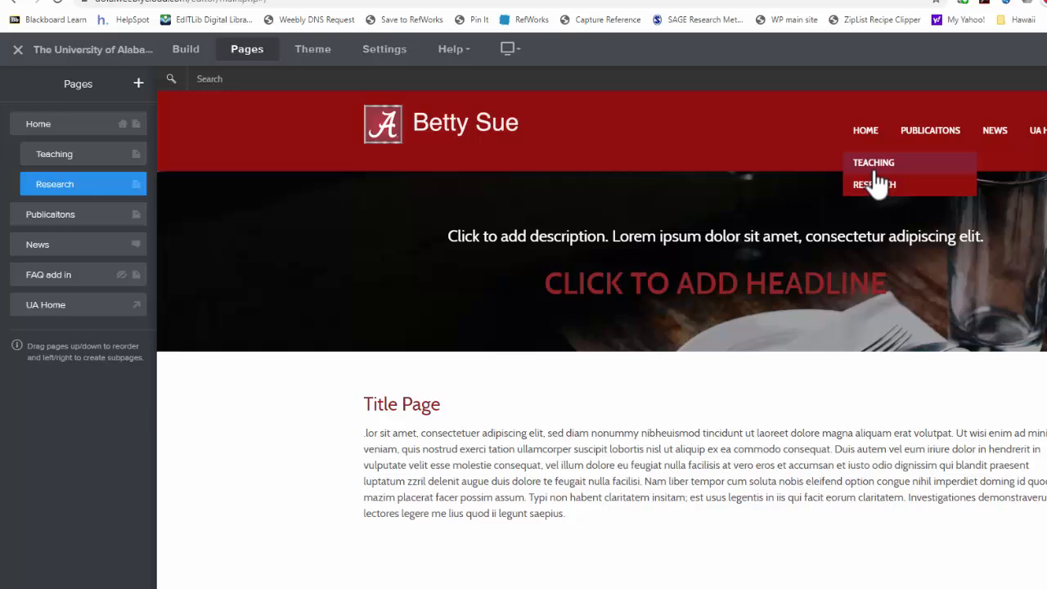
click(871, 133)
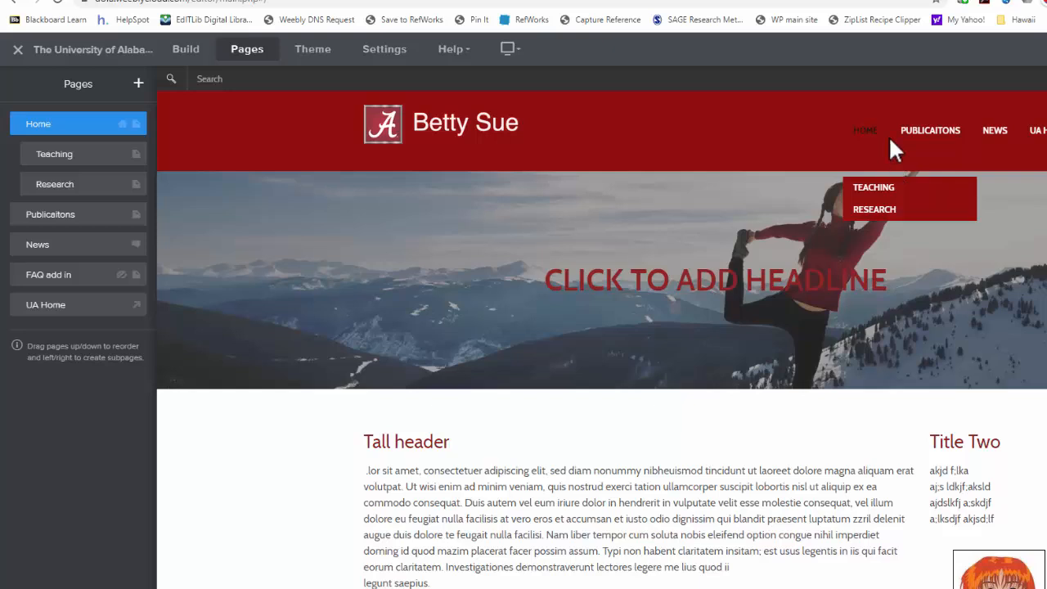
scroll(530, 534, down, 2)
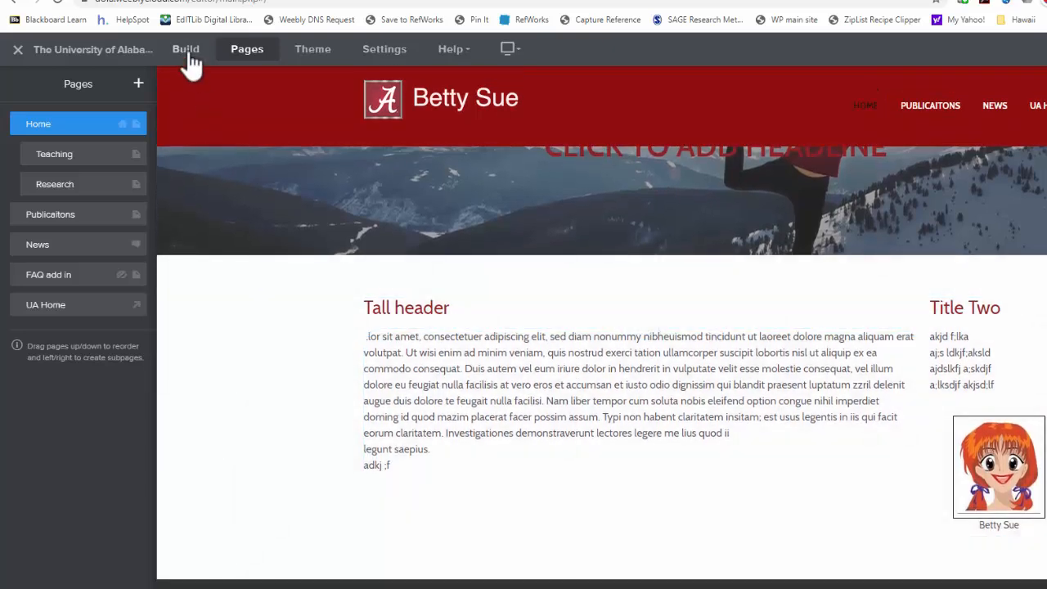
click(187, 51)
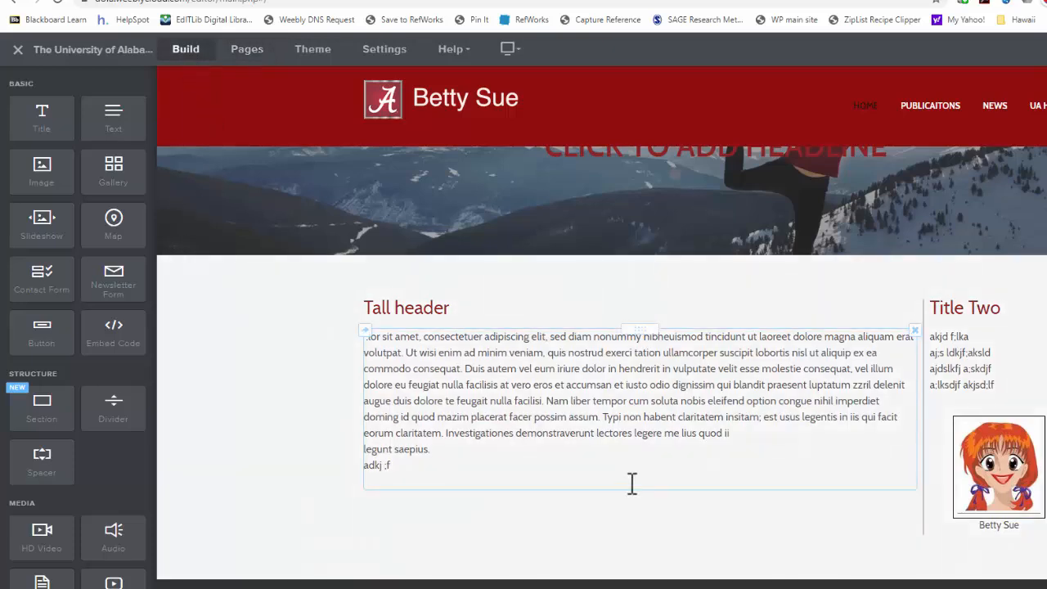
click(416, 474)
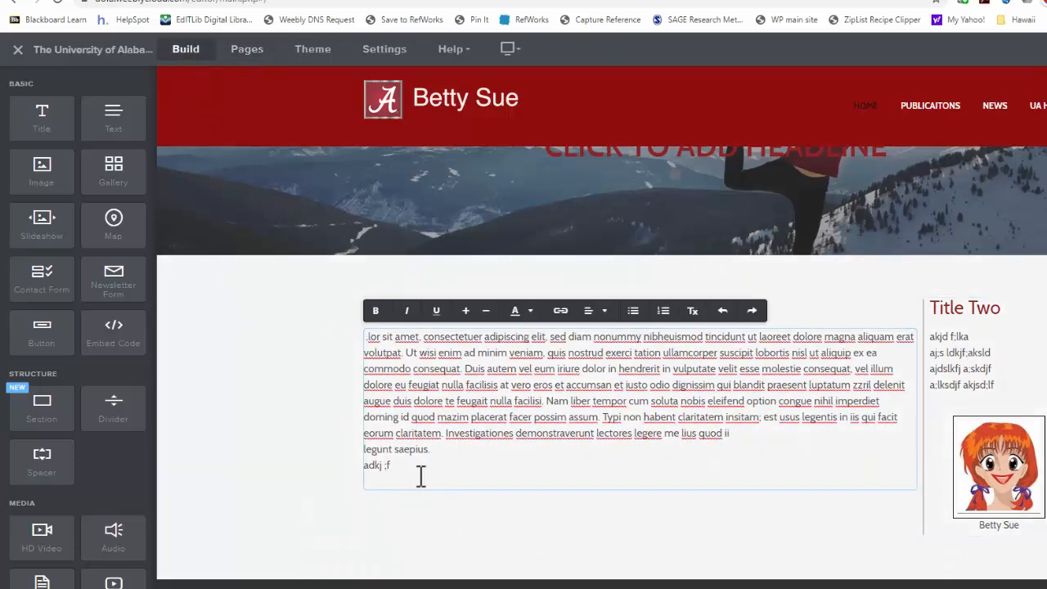
key(Return)
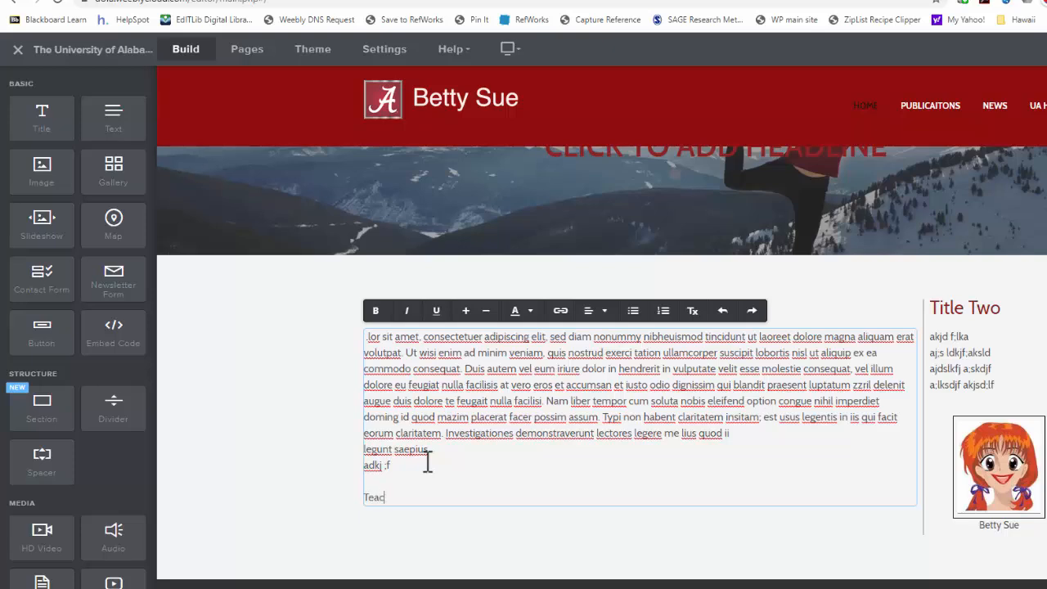
text(Teaching)
key(Return)
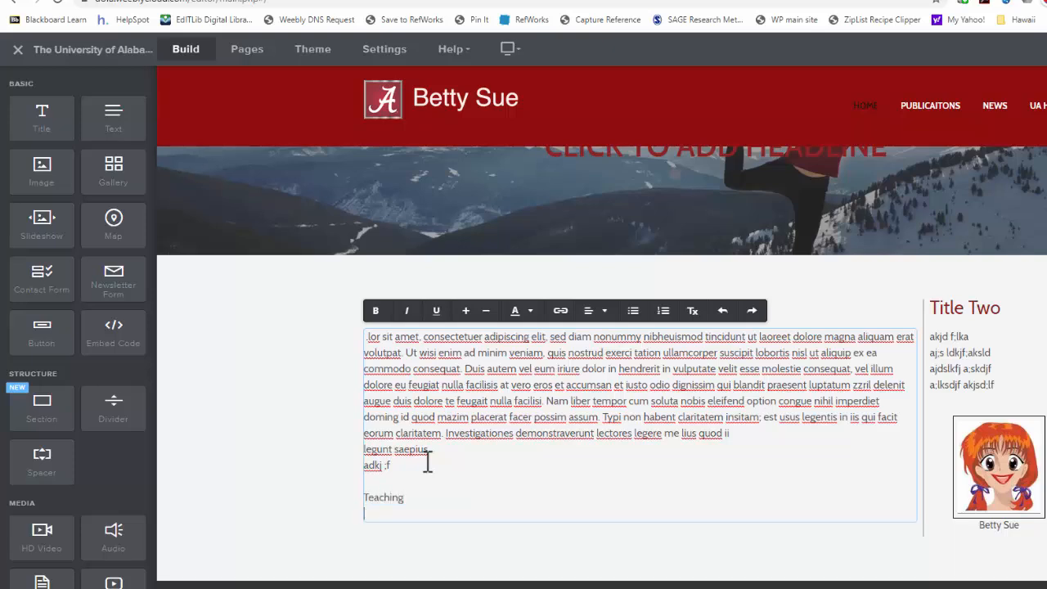
text(Research)
key(Return)
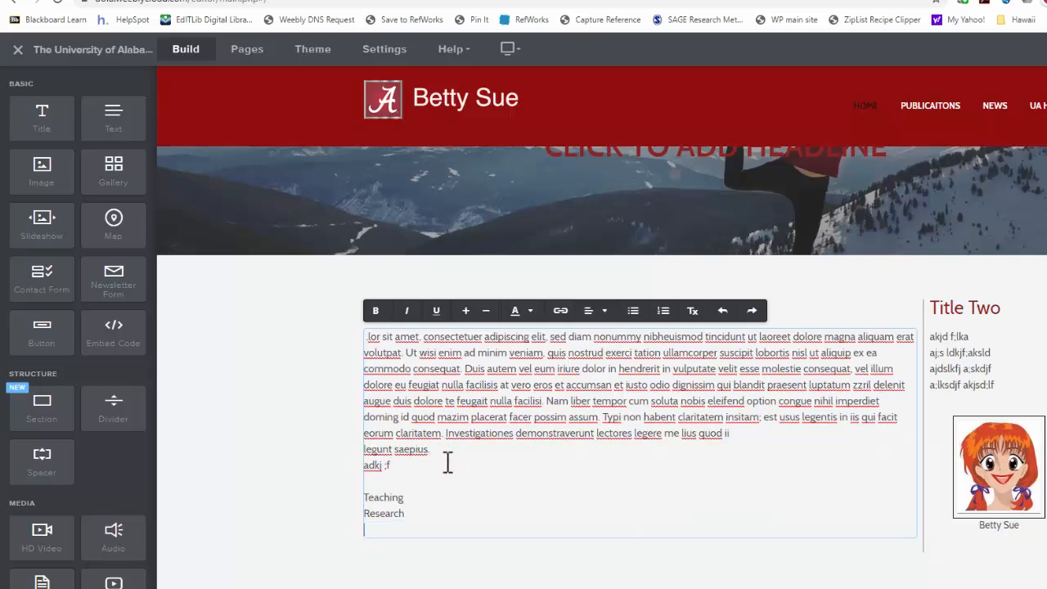
- Select the Teaching line, open its link options, and browse the Website URL, Blog Post, Phone and Email link types
drag(414, 497, 391, 496)
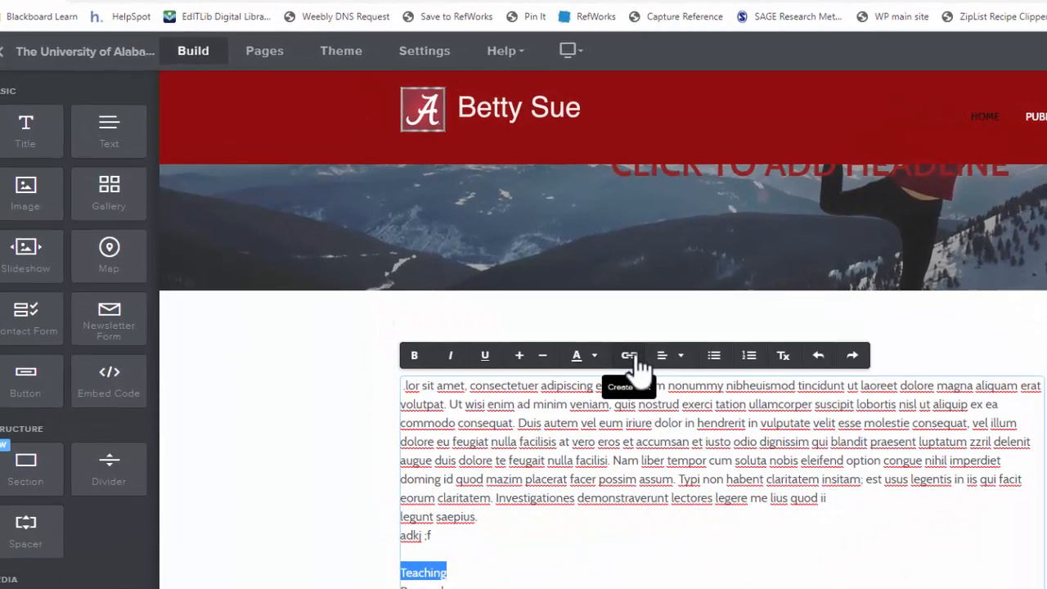
click(630, 357)
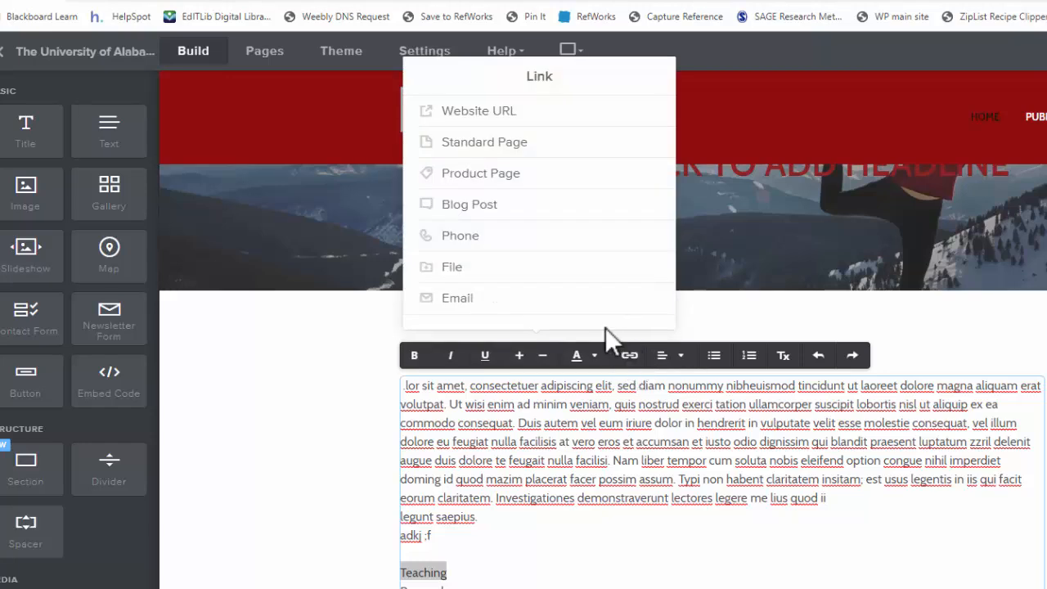
click(551, 117)
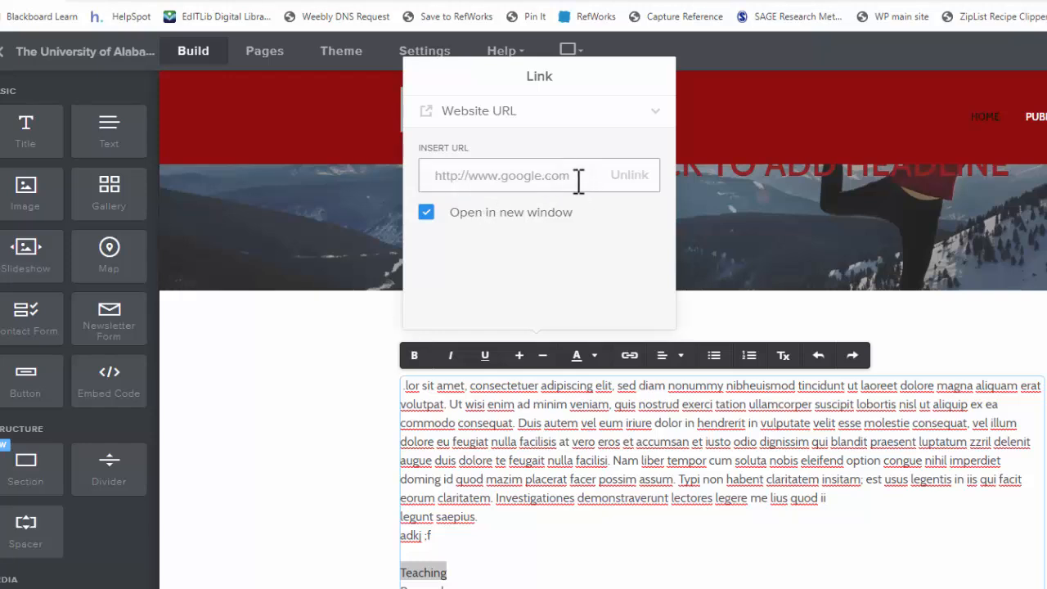
click(425, 215)
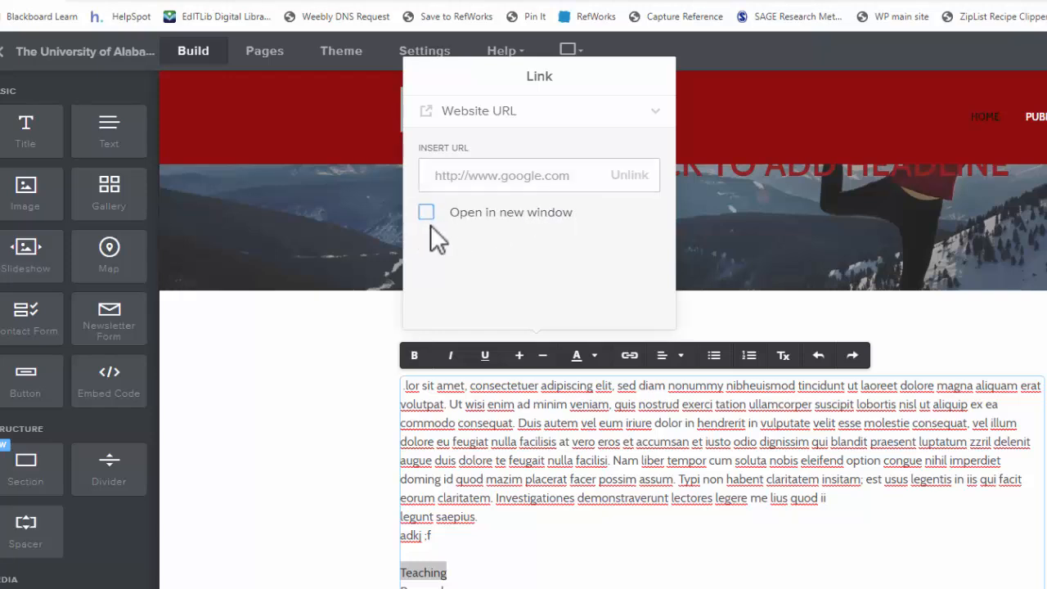
click(426, 214)
click(558, 116)
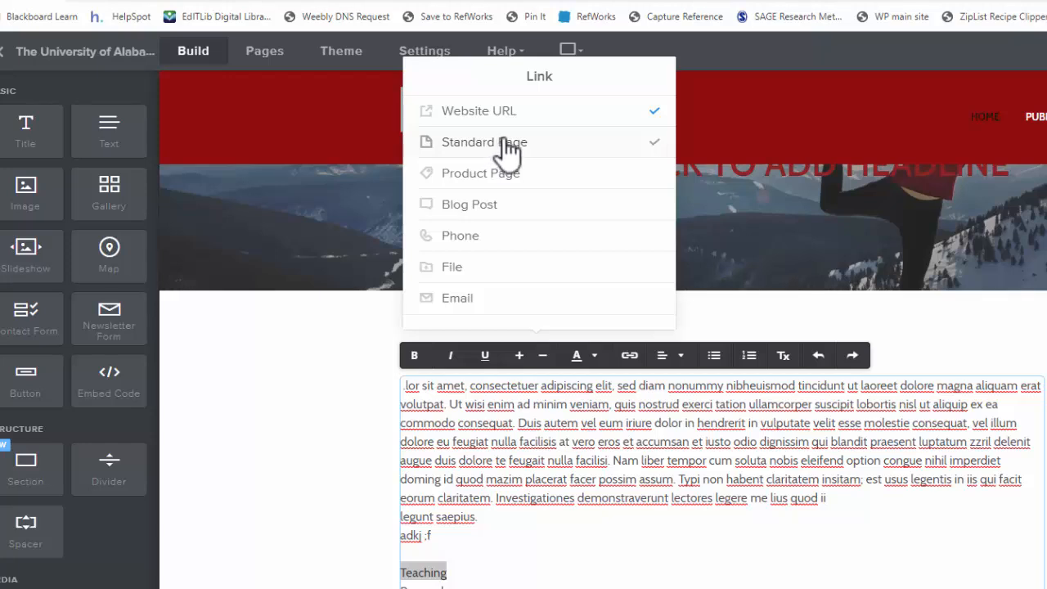
click(496, 206)
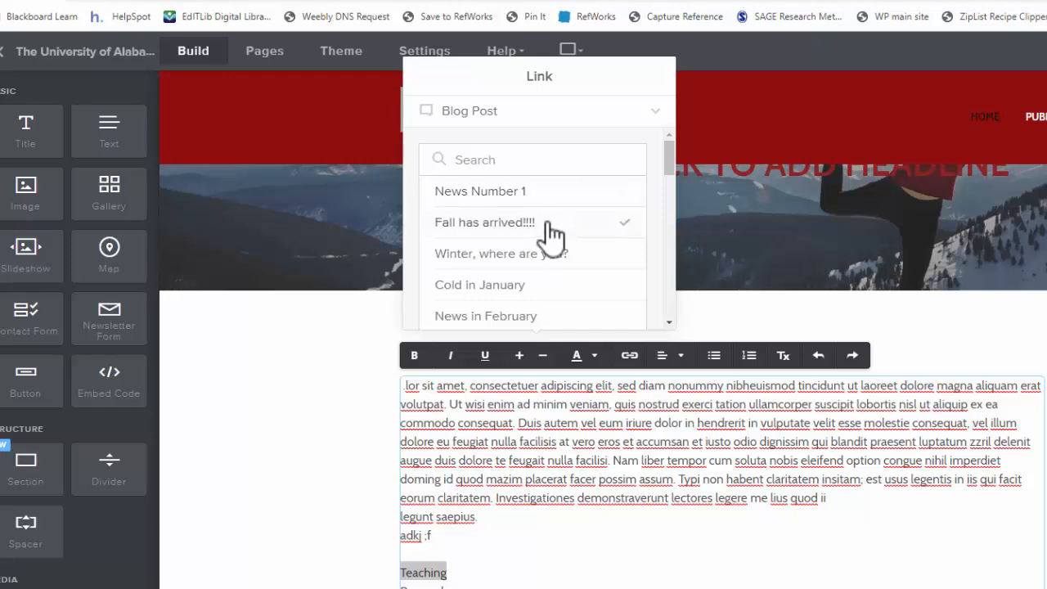
scroll(563, 293, down, 2)
scroll(561, 284, down, 3)
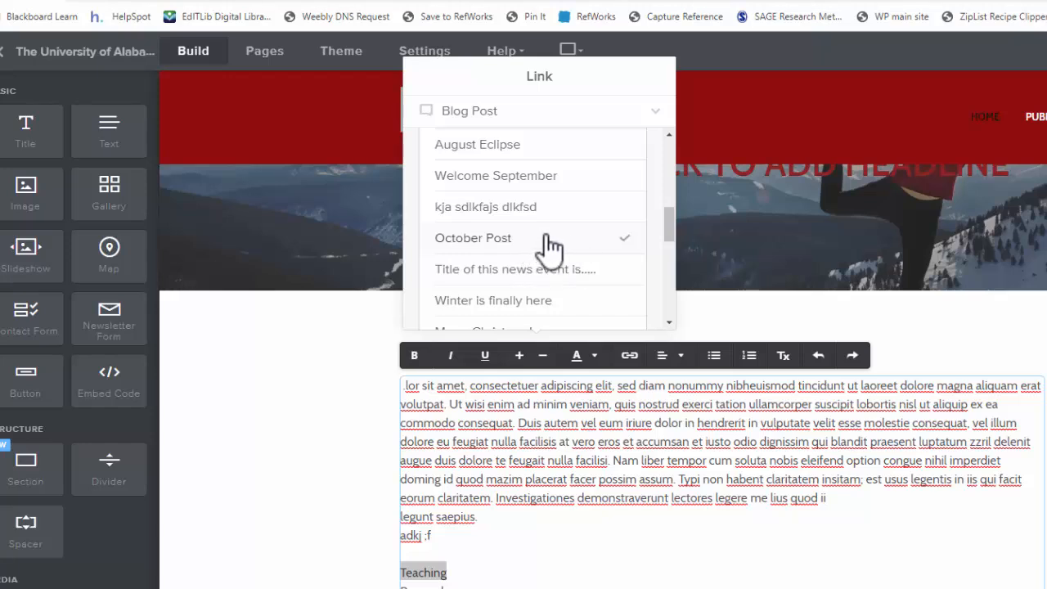
scroll(545, 237, up, 4)
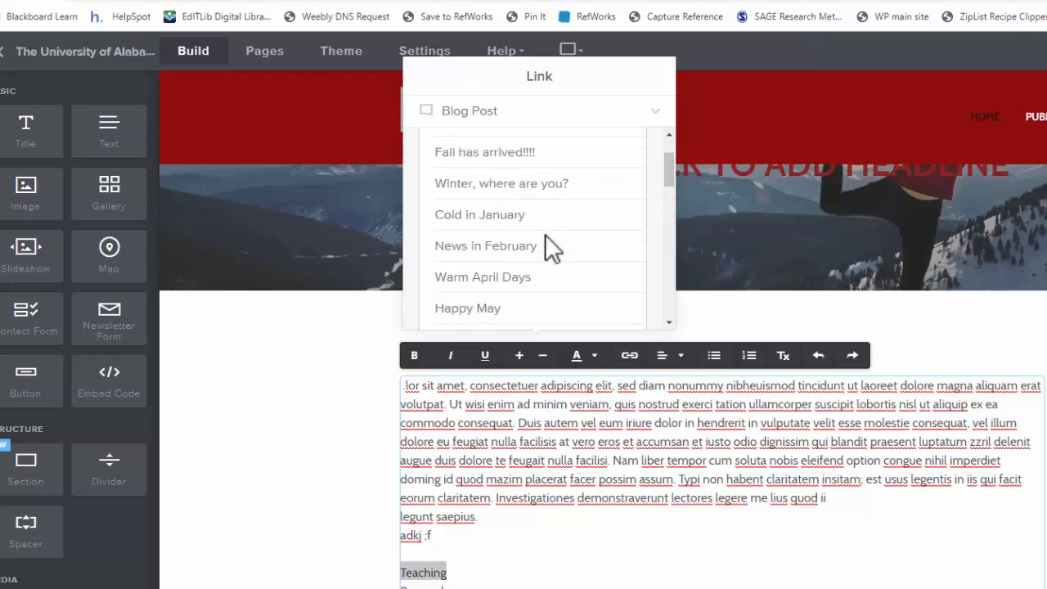
click(467, 131)
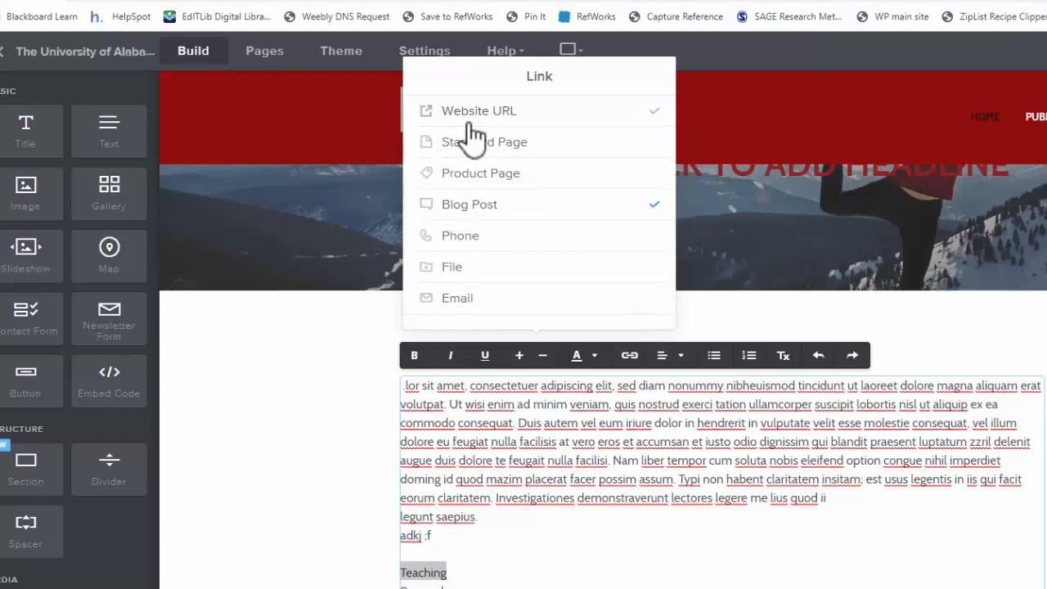
click(496, 237)
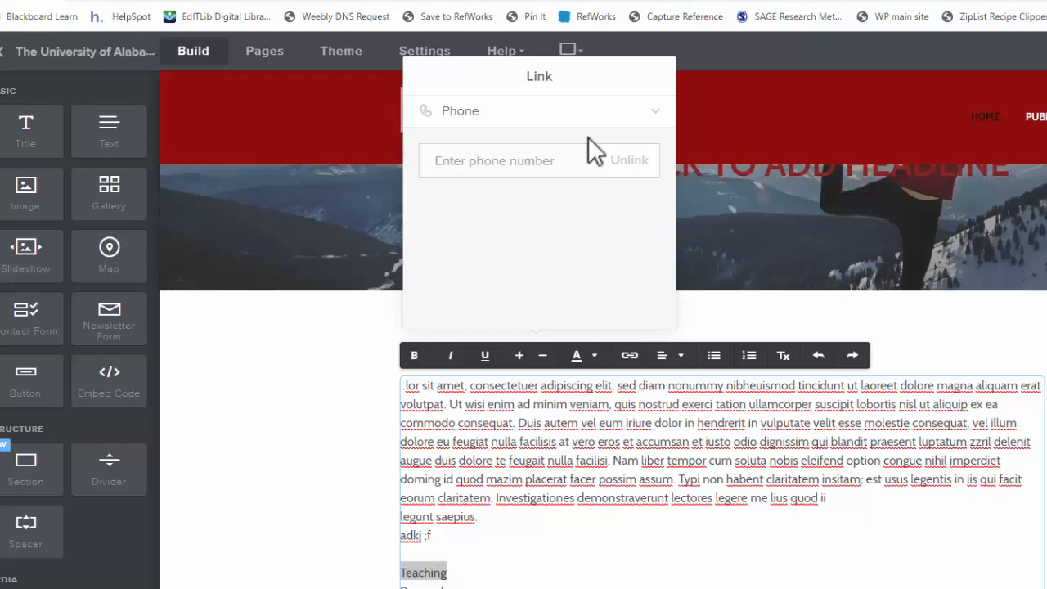
click(607, 108)
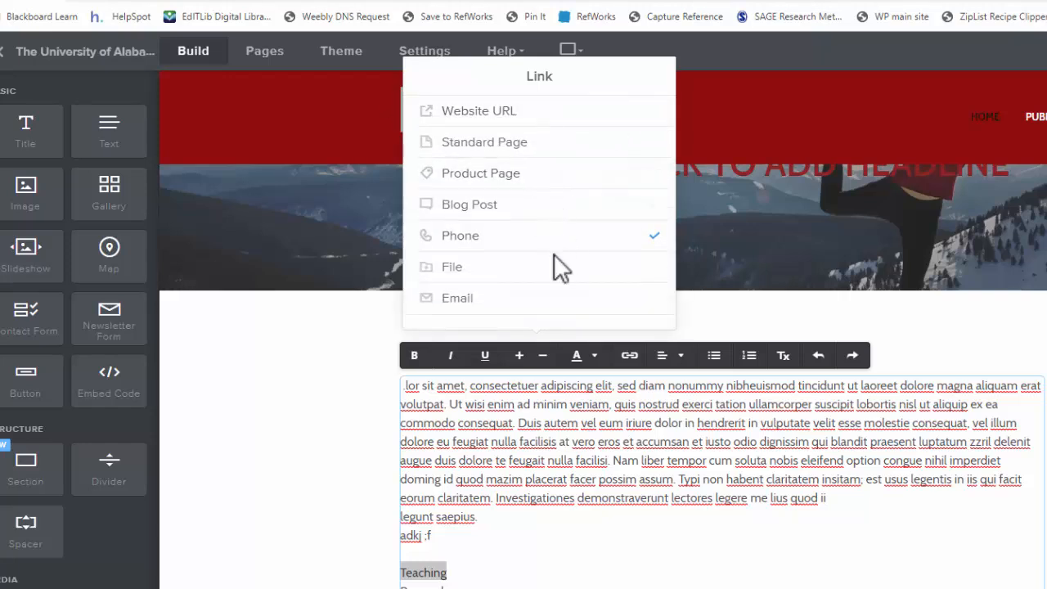
click(501, 311)
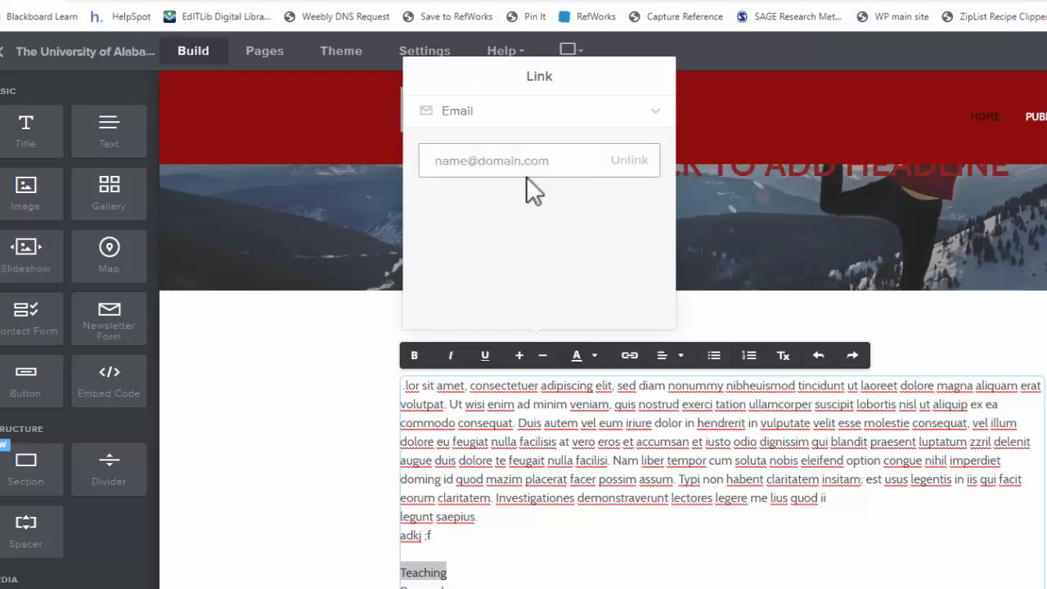
click(664, 116)
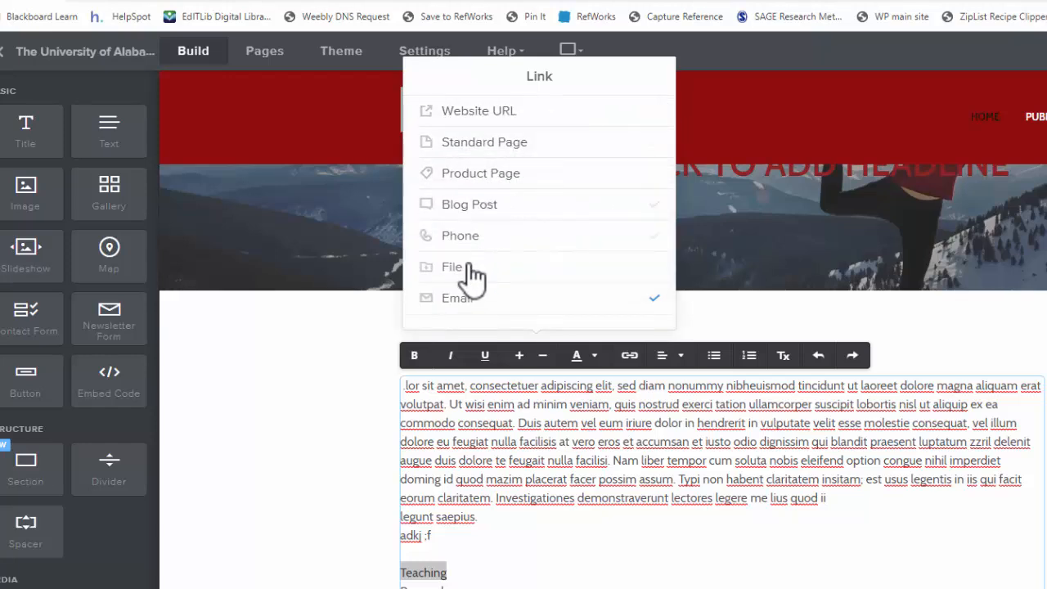
- Link the Teaching text to the Teaching standard page, with Open in new window turned off
click(483, 144)
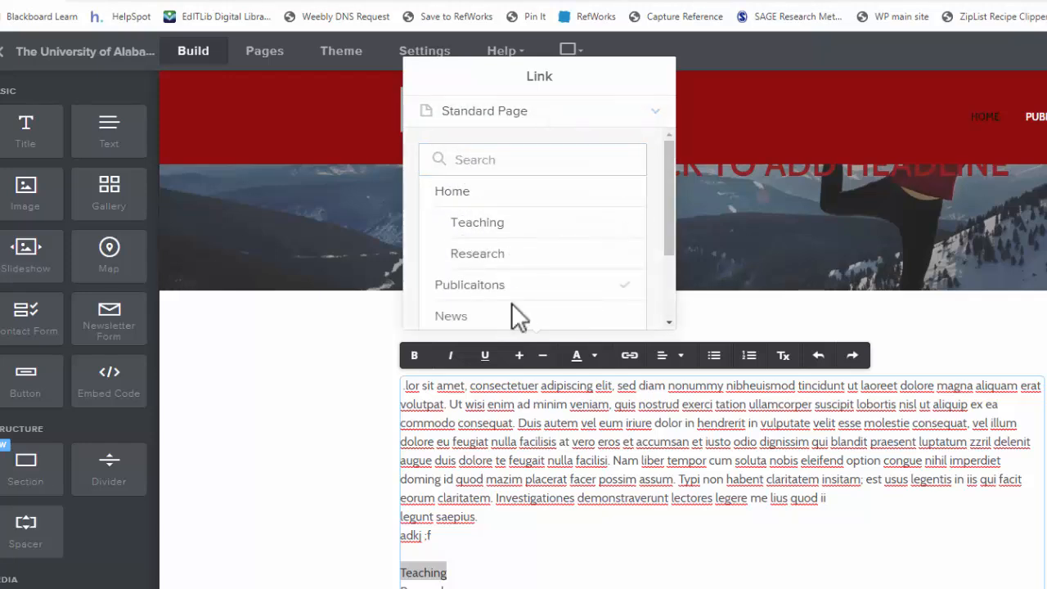
scroll(510, 303, down, 2)
scroll(514, 290, up, 2)
click(495, 229)
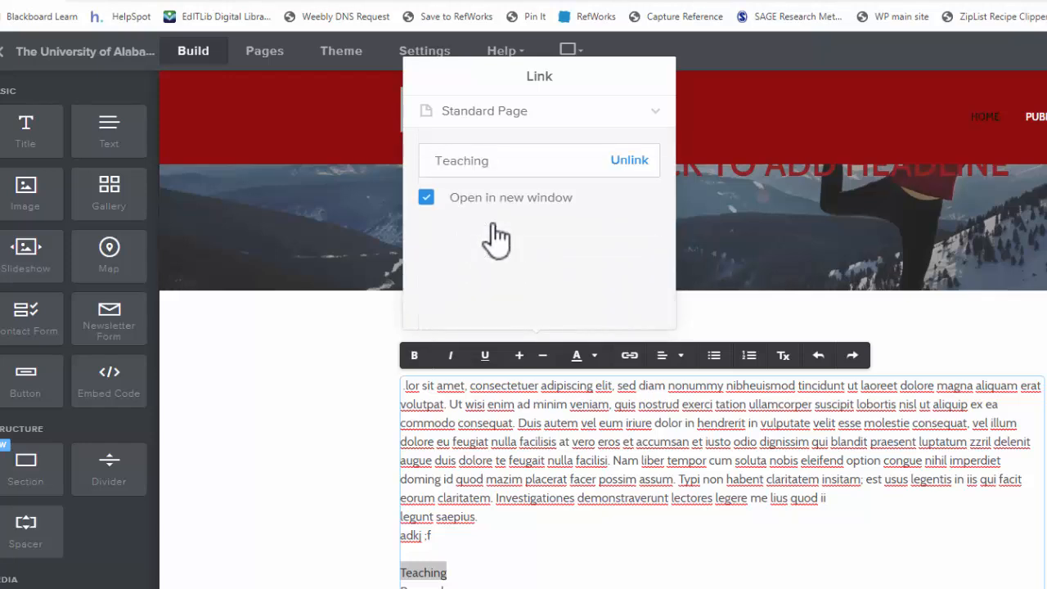
click(427, 202)
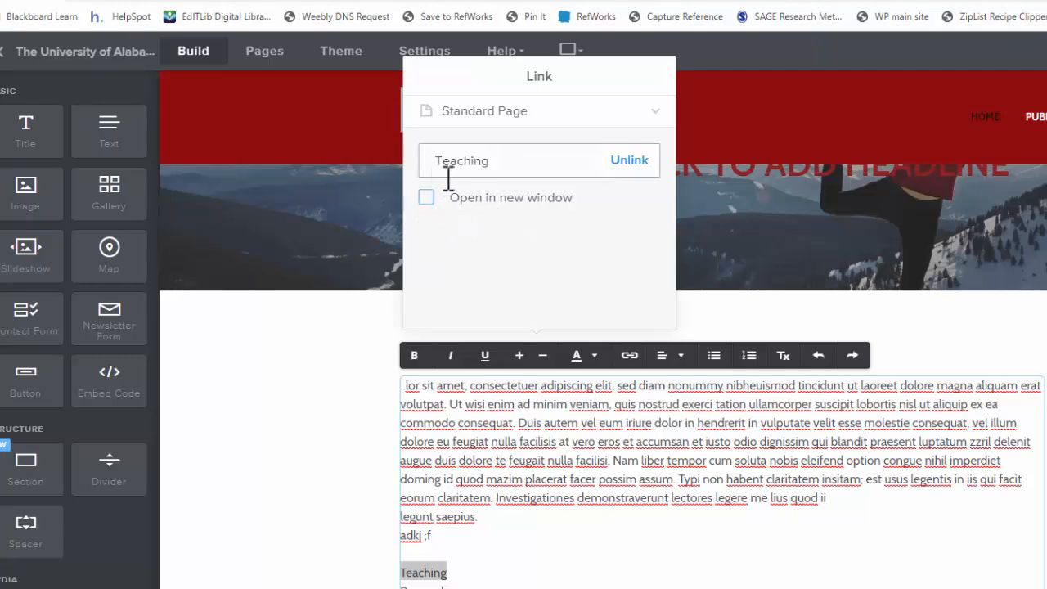
click(348, 336)
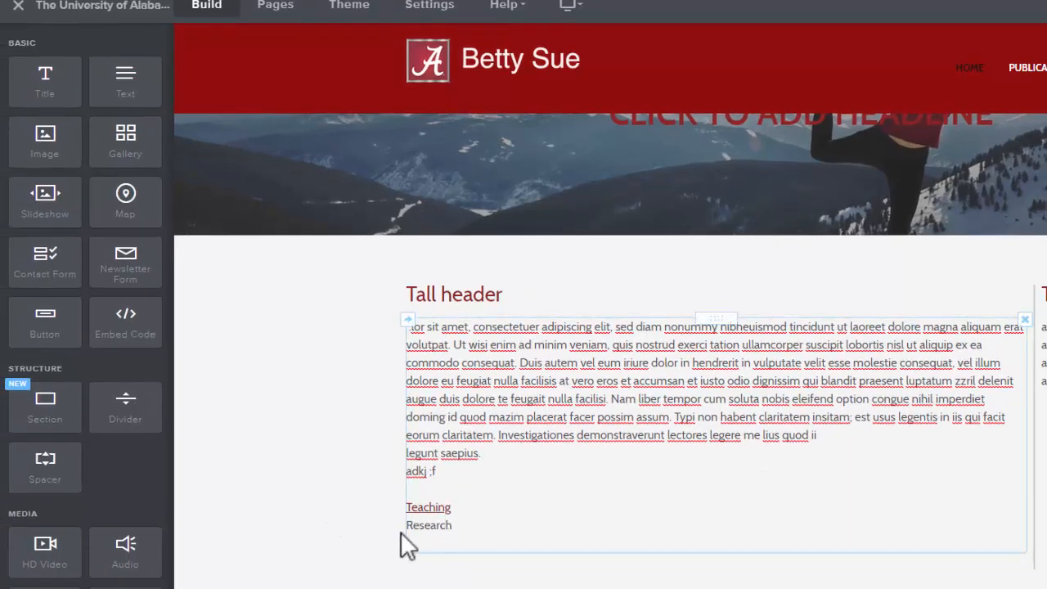
- Inspect the link attached to the Teaching text
click(435, 506)
click(438, 507)
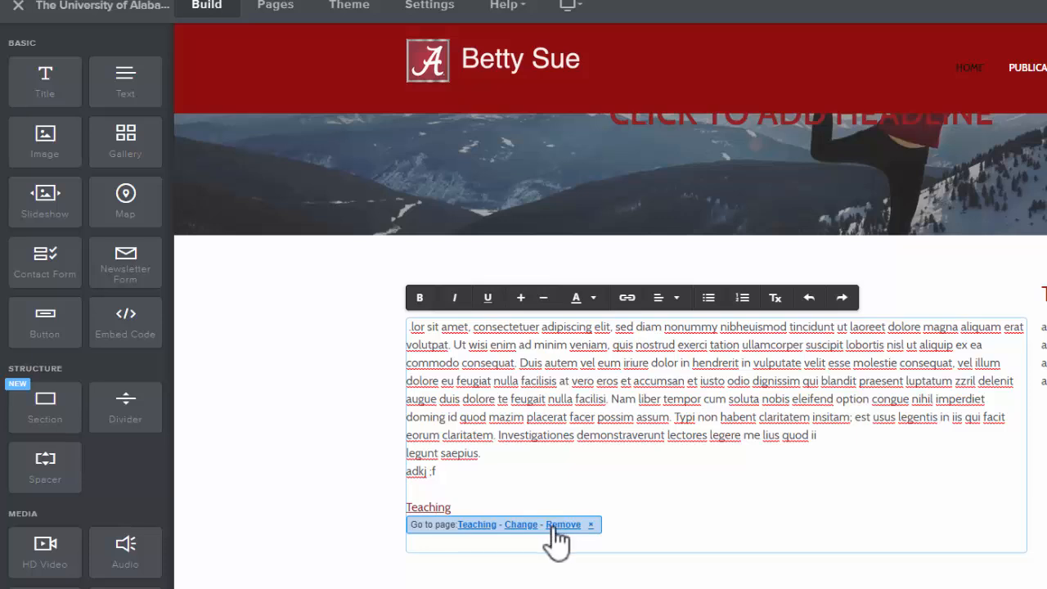
click(385, 524)
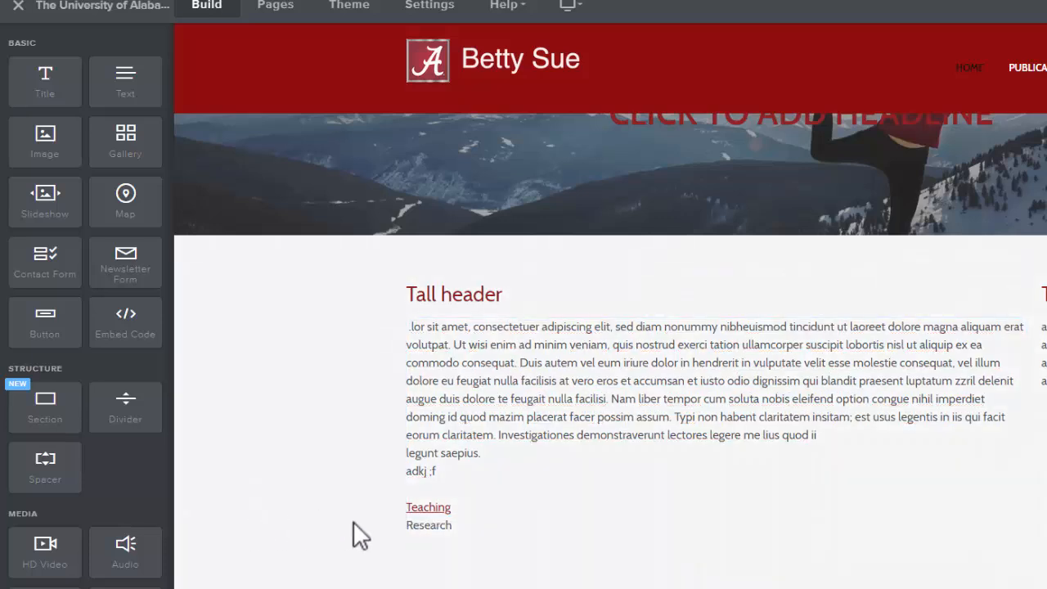
- Link the Research text to the Research standard page
drag(454, 525, 407, 529)
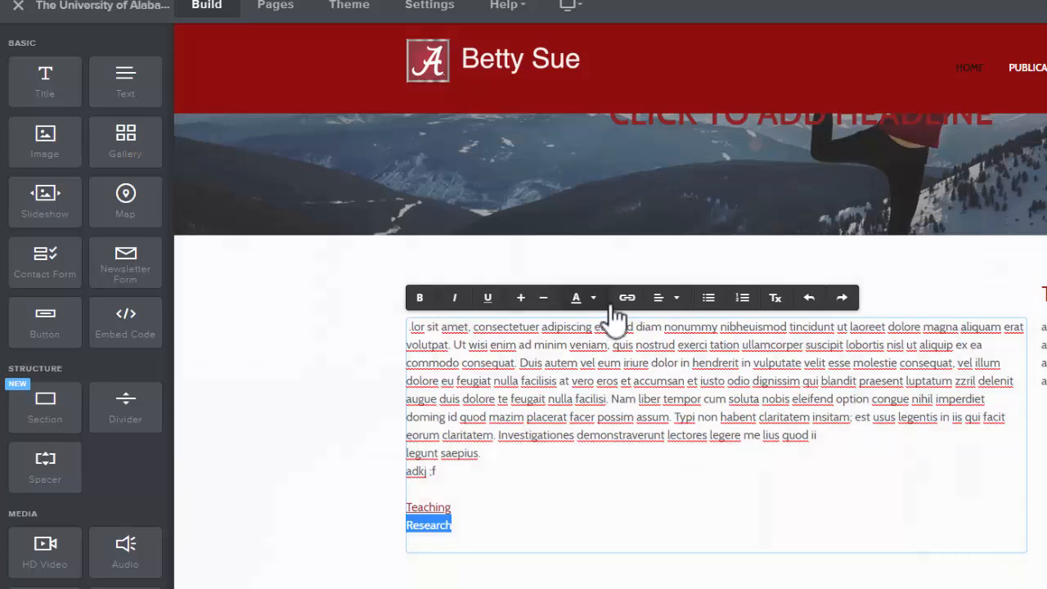
click(627, 298)
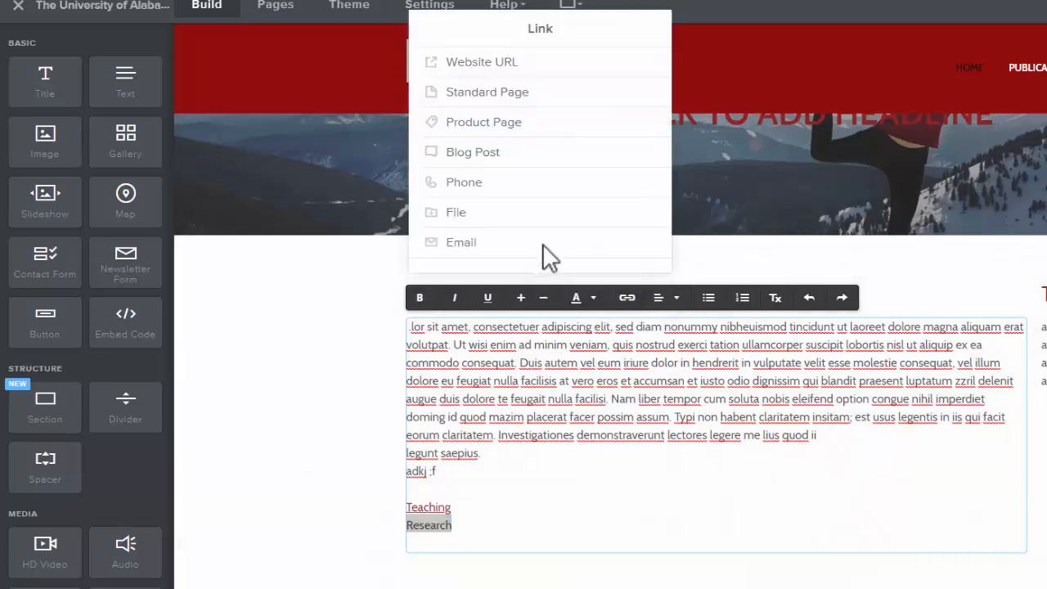
click(531, 93)
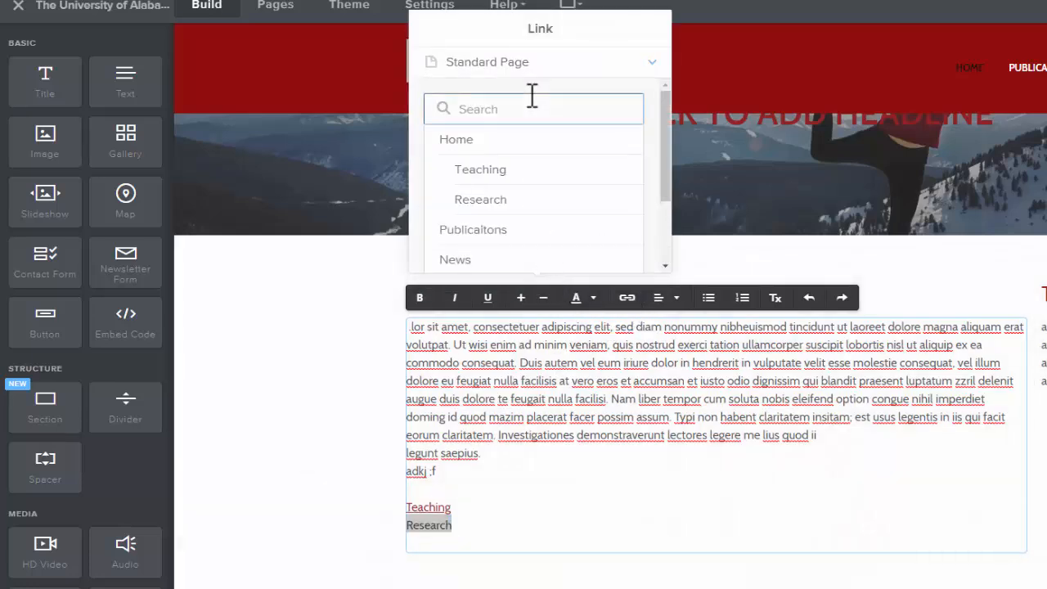
click(497, 201)
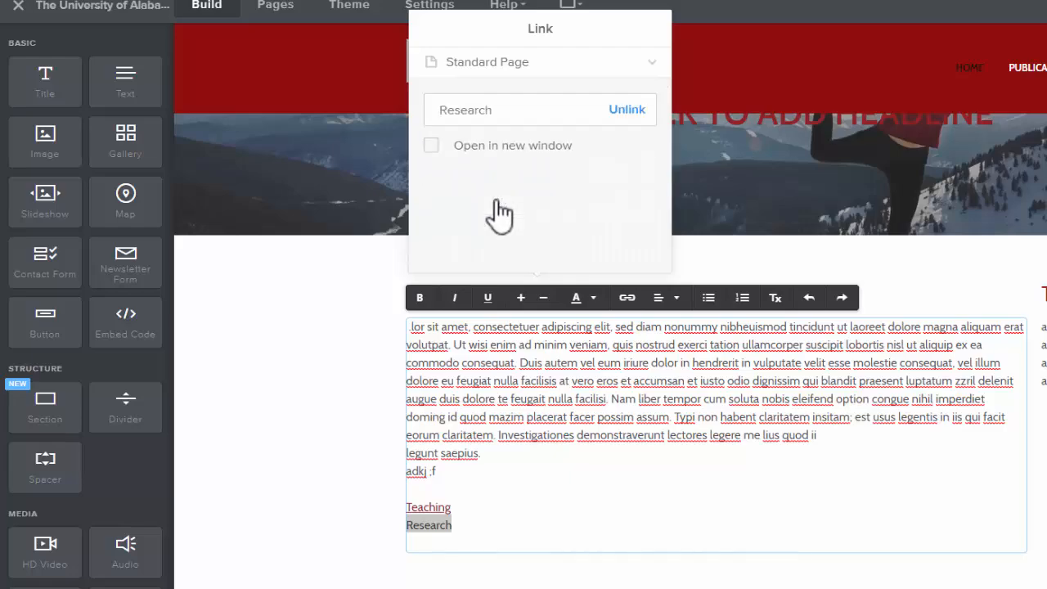
click(289, 380)
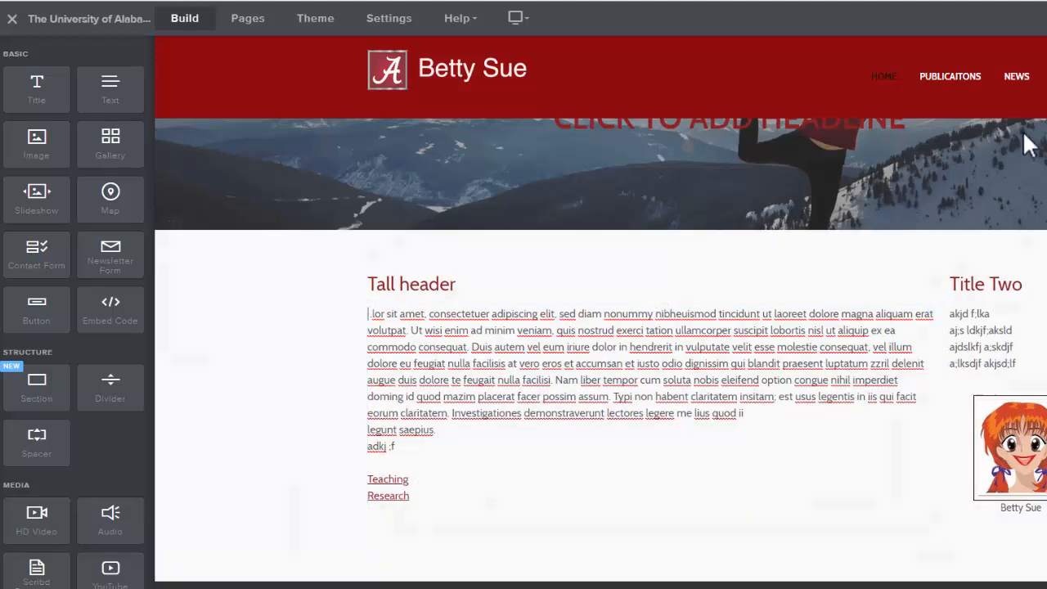
- Add a new line reading CV below Research at the end of the Home page text block
mouse_move(888, 86)
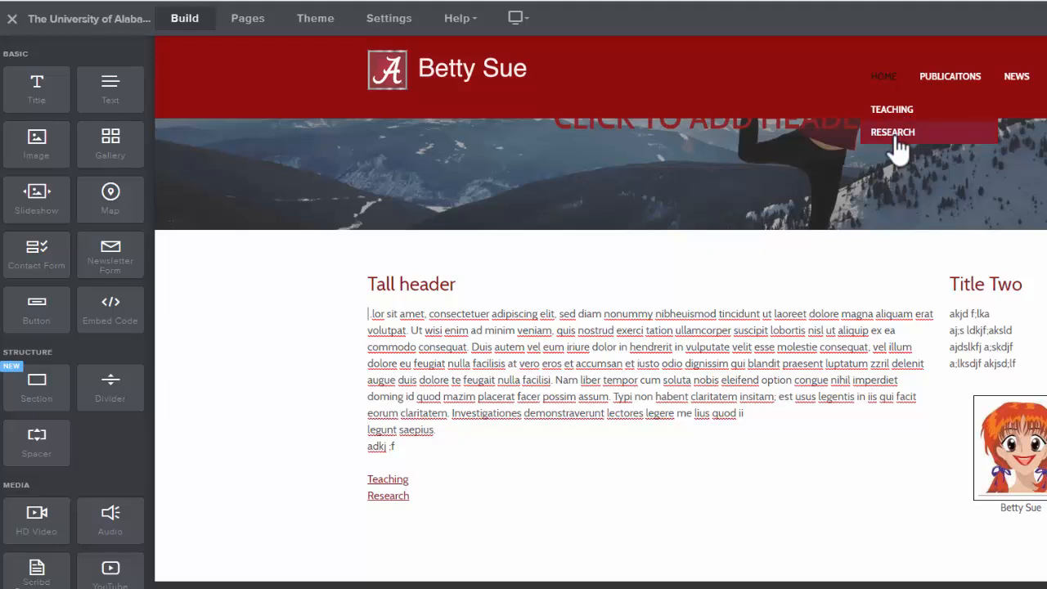
scroll(584, 525, down, 1)
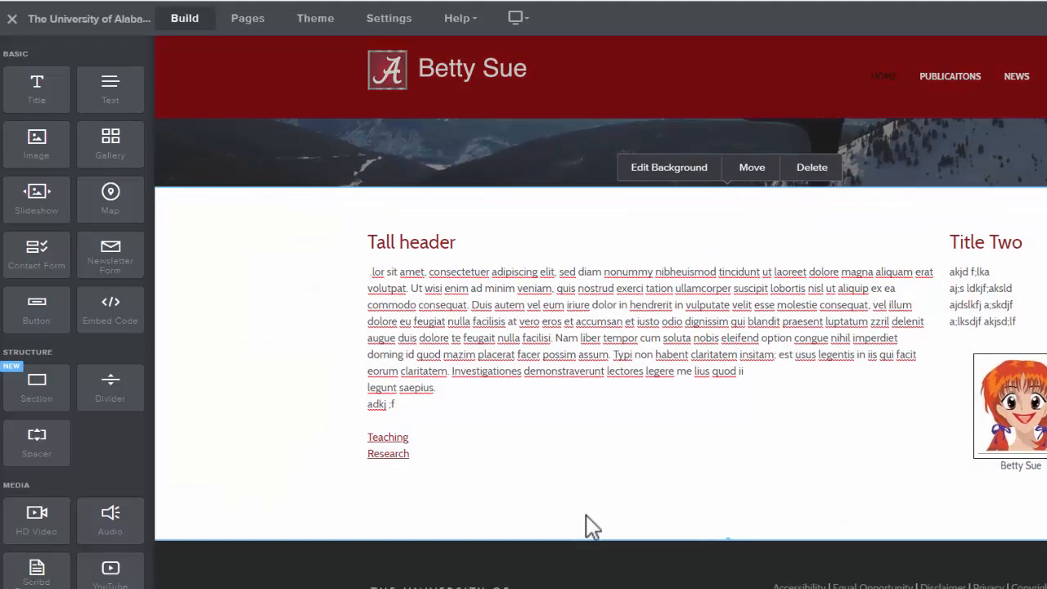
click(455, 472)
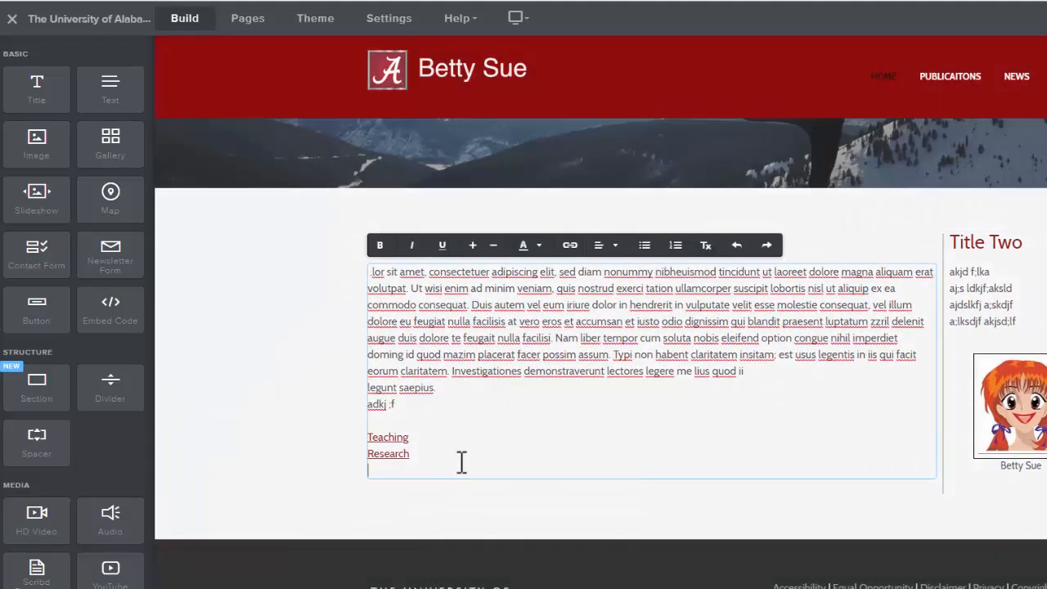
key(Return)
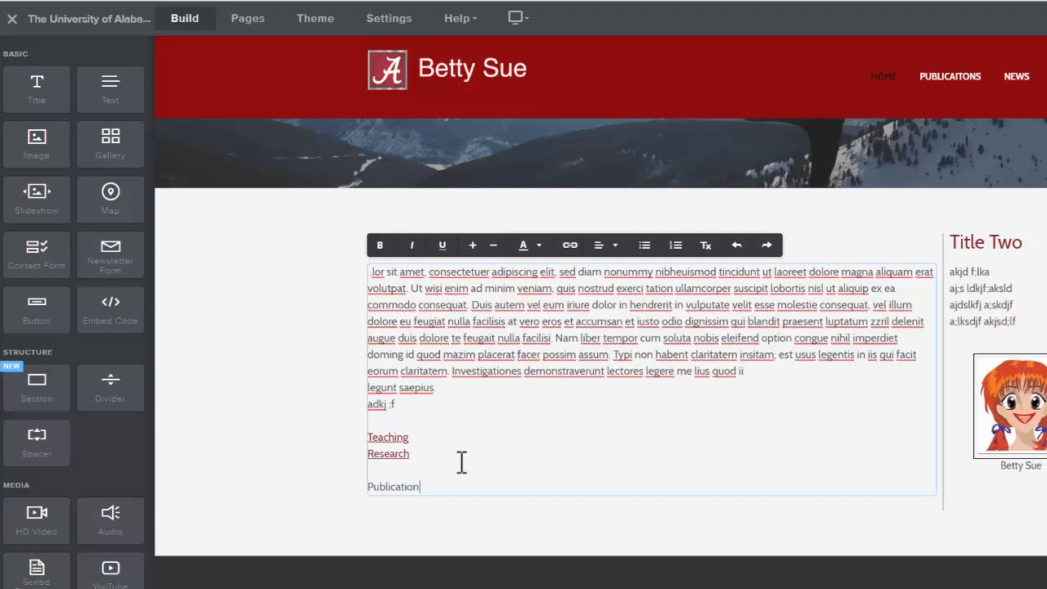
key(BackSpace)
key(BackSpace)
key(BackSpace)
key(BackSpace)
key(BackSpace)
key(BackSpace)
key(BackSpace)
key(BackSpace)
key(BackSpace)
key(BackSpace)
key(BackSpace)
key(BackSpace)
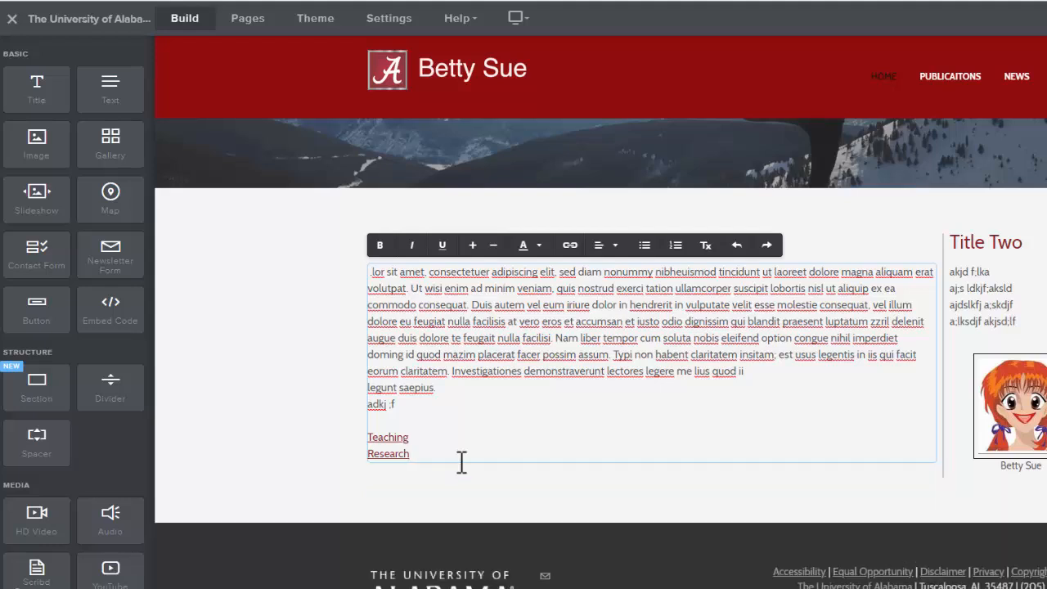
key(ctrl+z)
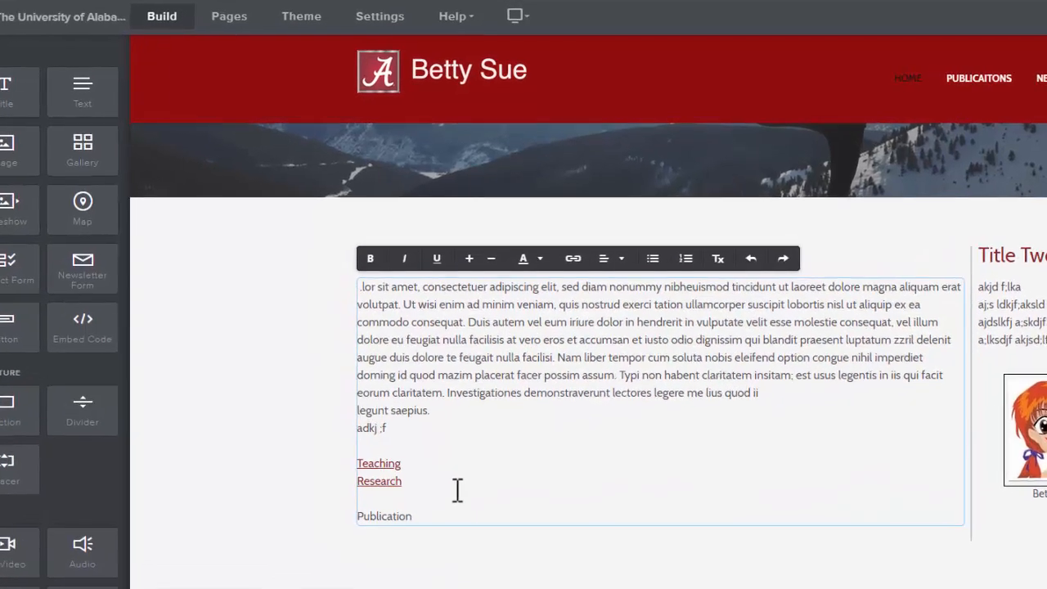
text(CV)
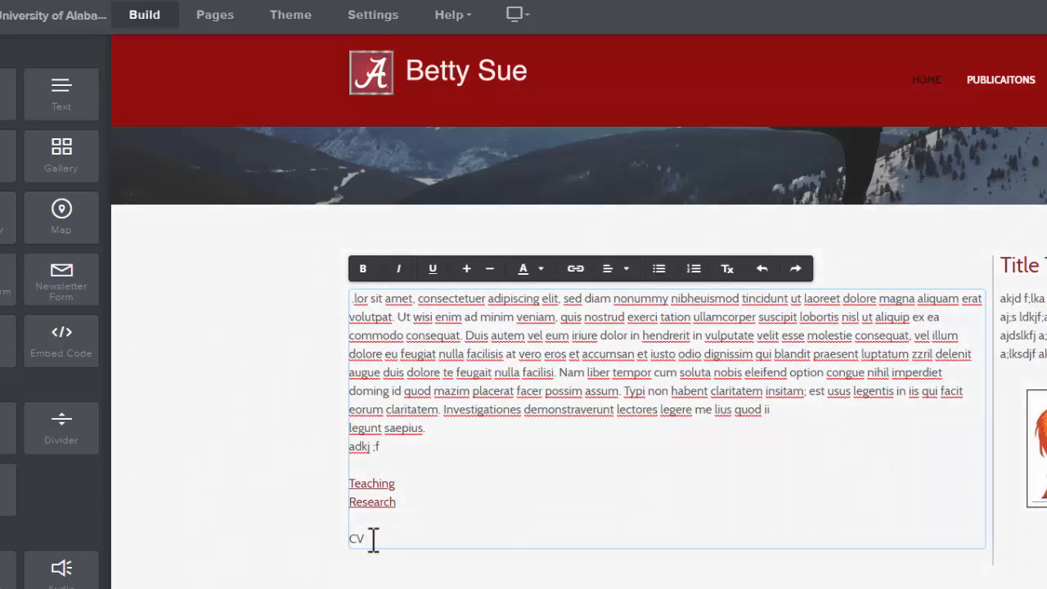
- Select the CV line, choose File as its link type, and start uploading a new file
drag(373, 538, 353, 539)
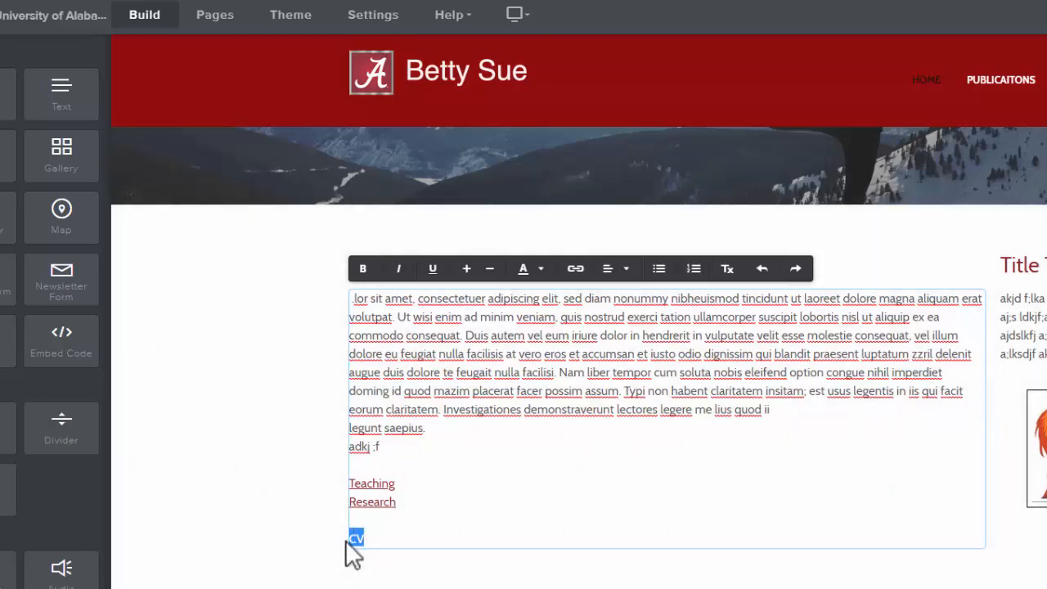
click(579, 274)
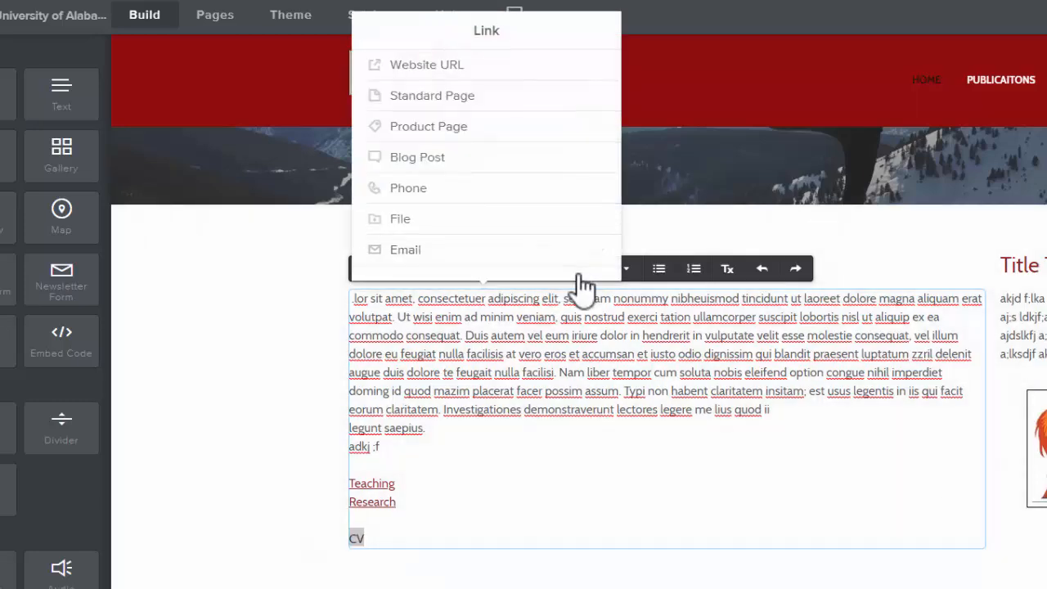
click(401, 219)
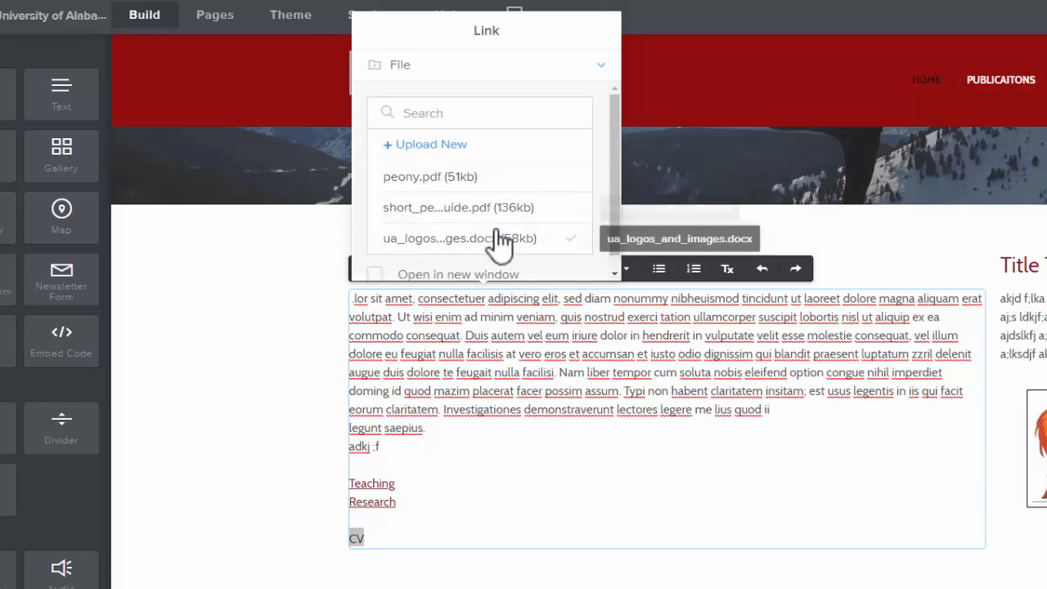
scroll(499, 239, down, 1)
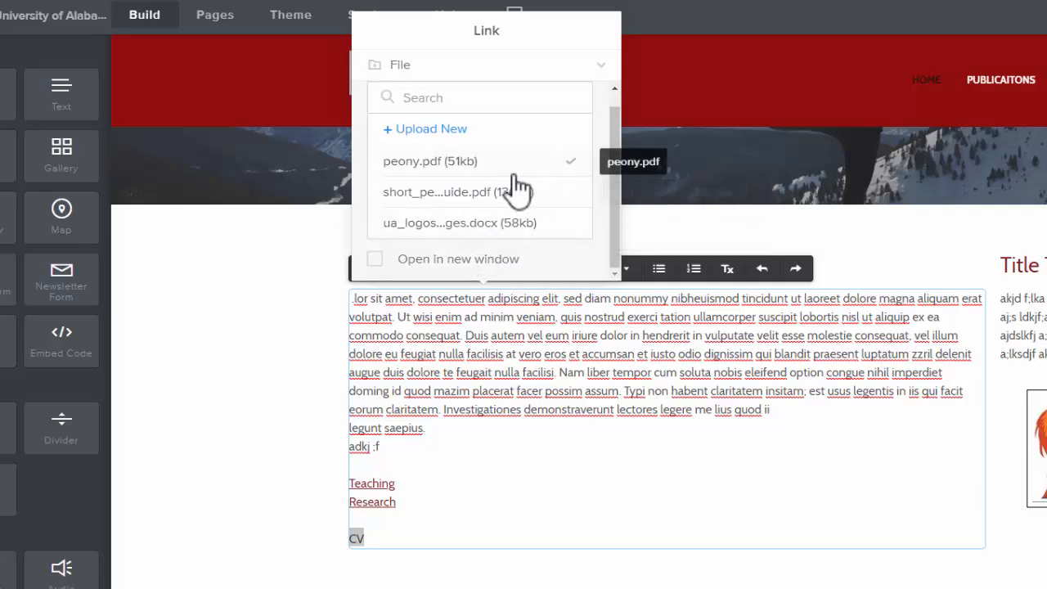
scroll(502, 211, up, 1)
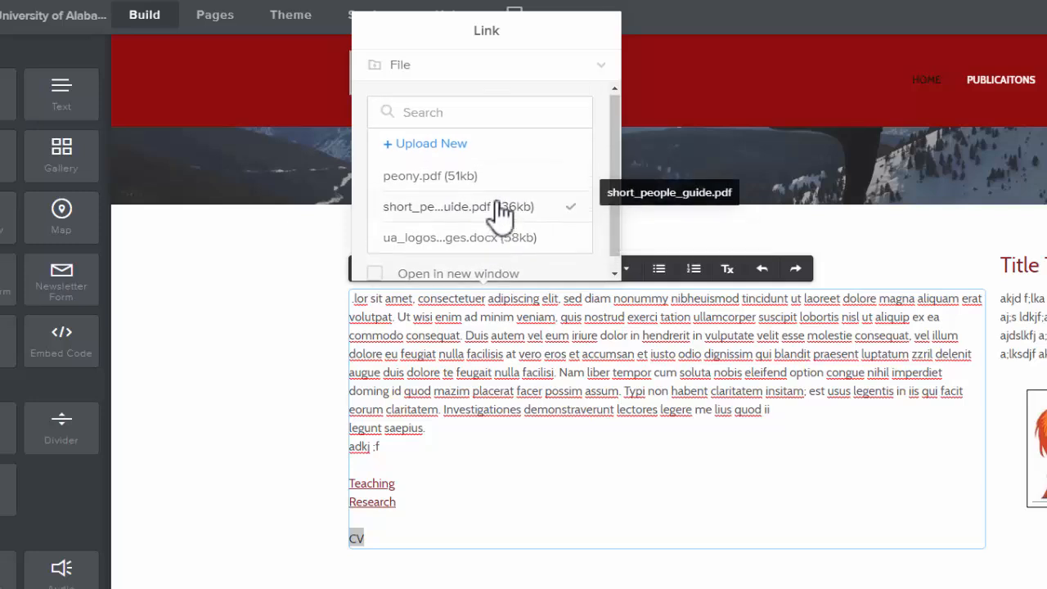
click(445, 142)
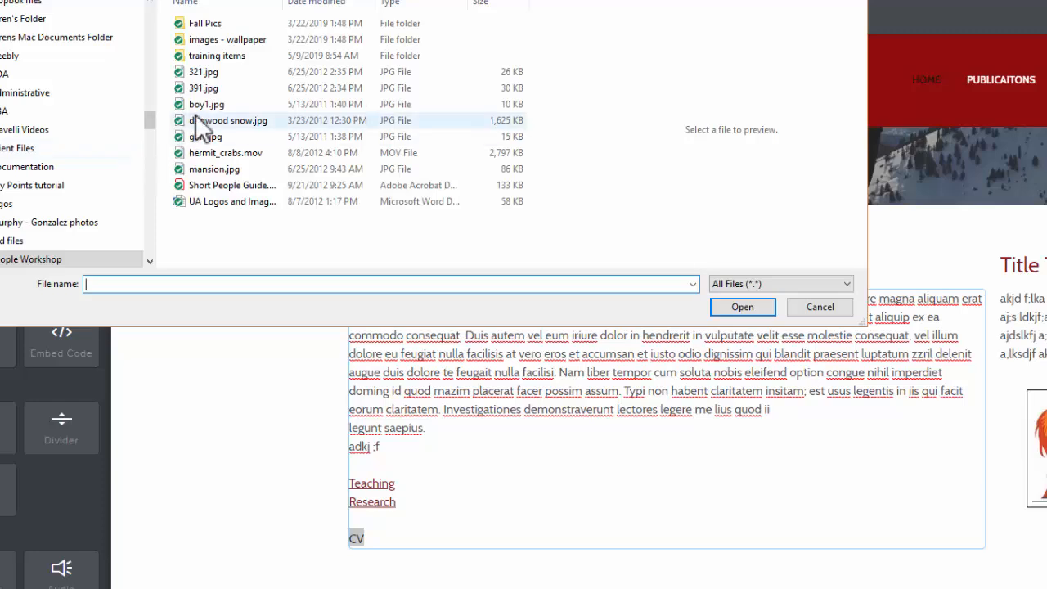
- Upload Short People Guide.pdf from the computer as the CV link's file
double_click(228, 58)
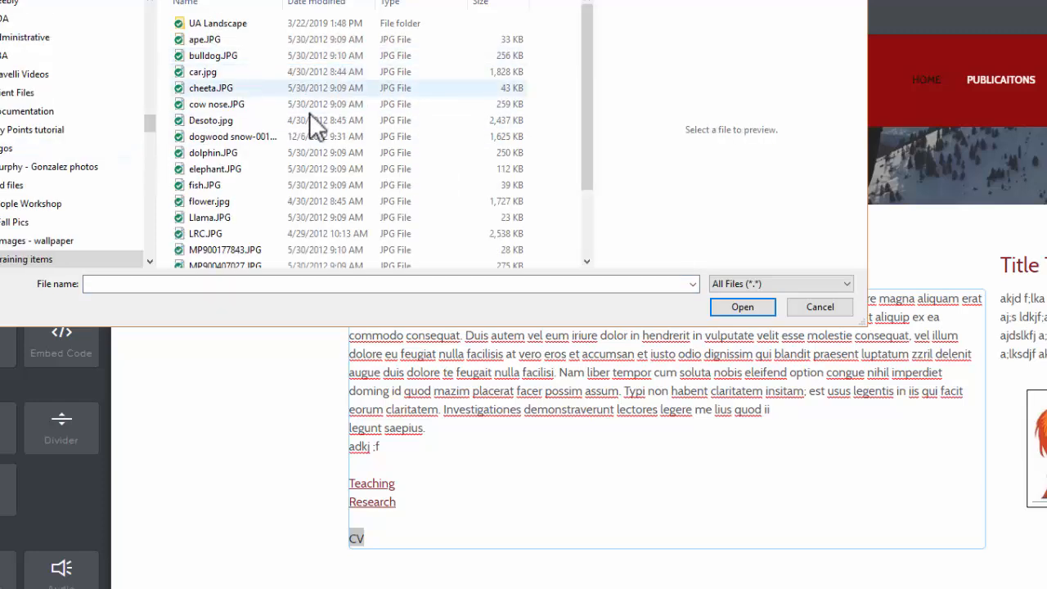
scroll(319, 191, down, 2)
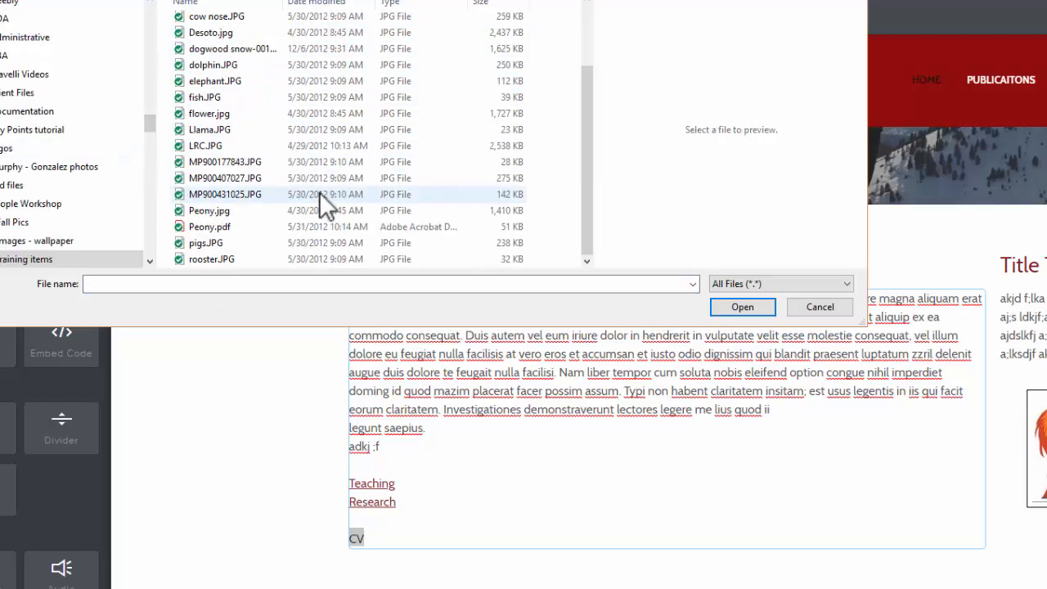
scroll(321, 195, up, 2)
key(alt+Left)
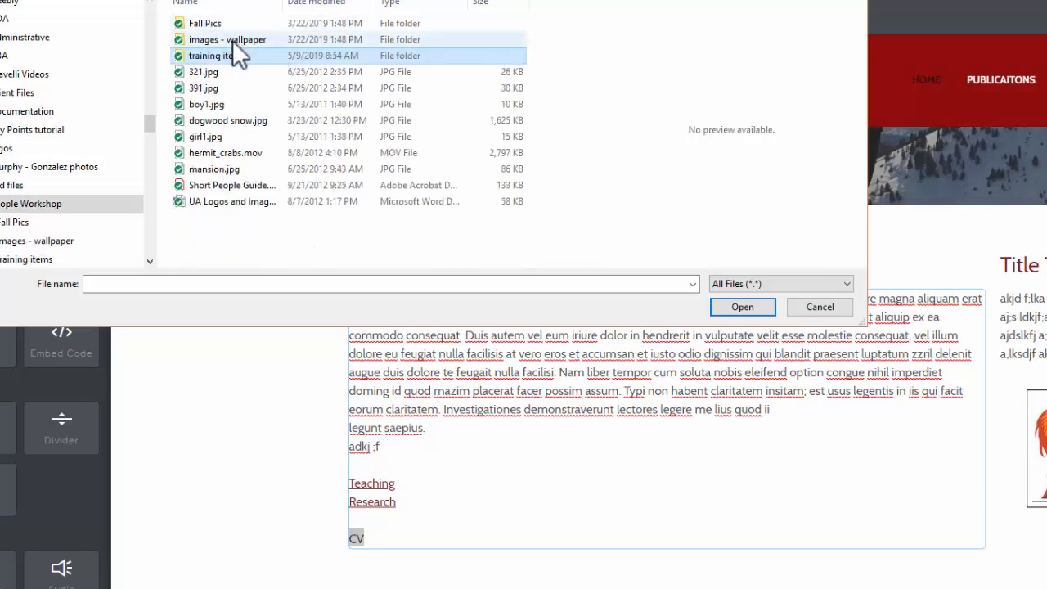
click(212, 186)
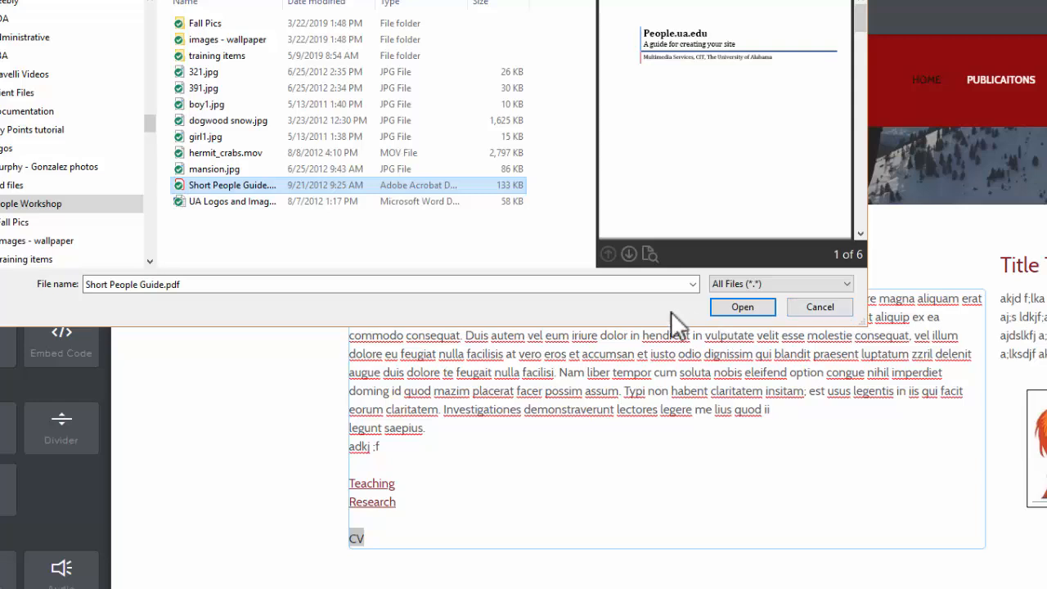
click(754, 310)
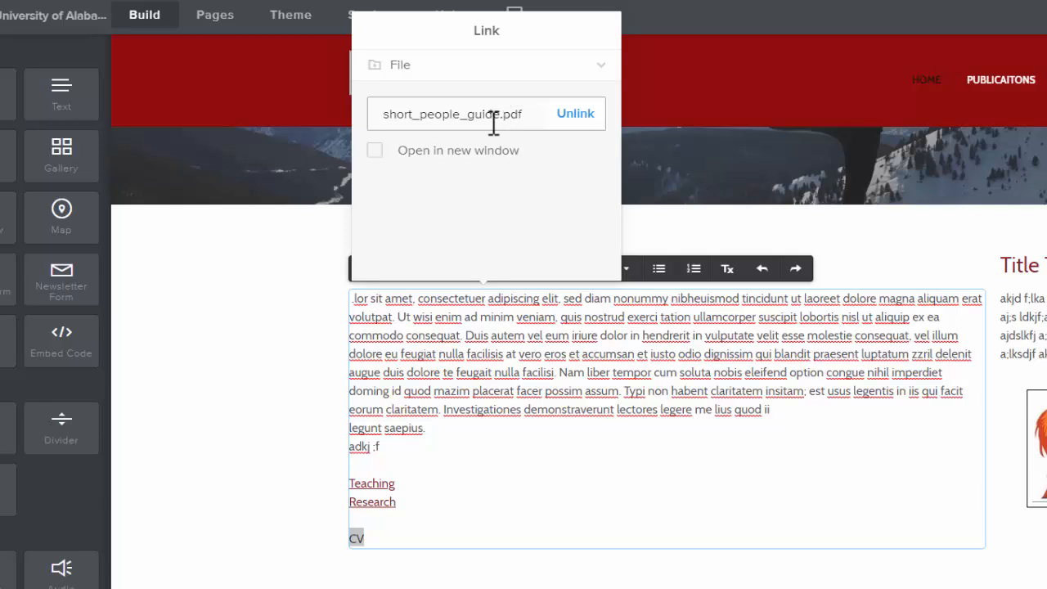
click(257, 458)
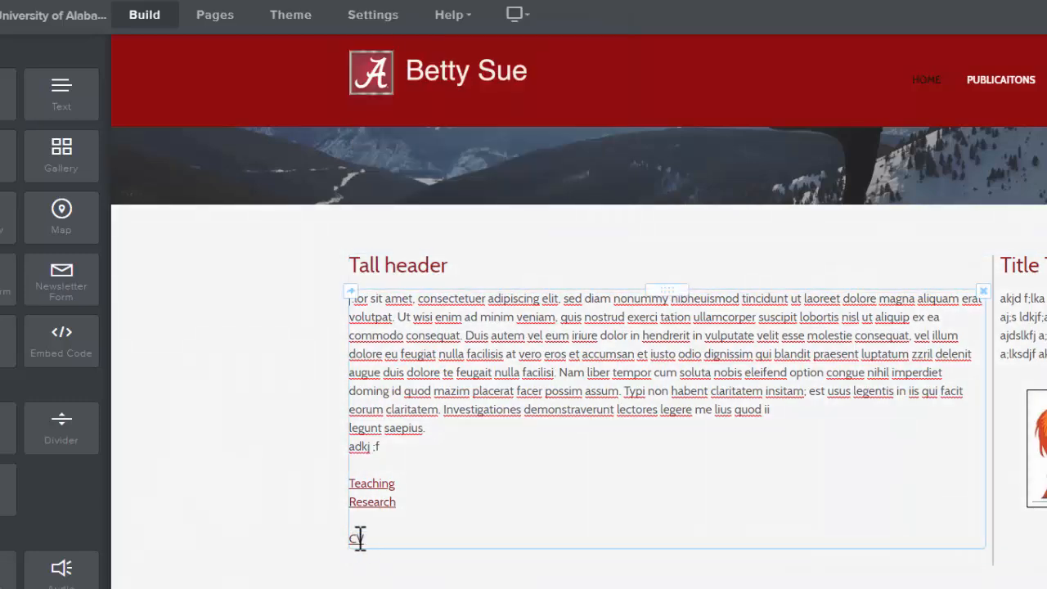
- Inspect the link attached to the CV text and the other linked lines
click(359, 539)
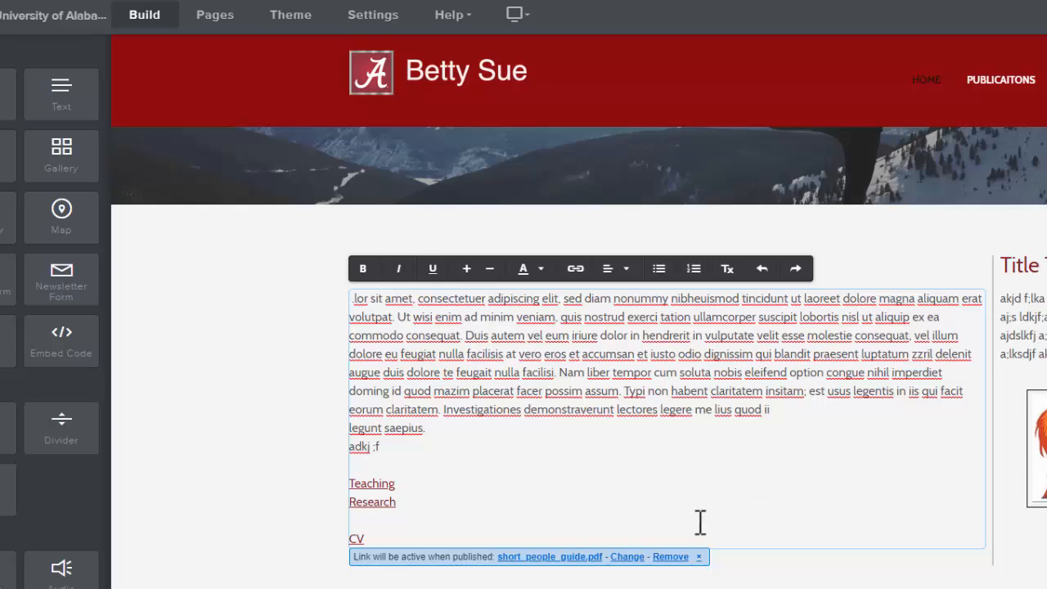
click(331, 558)
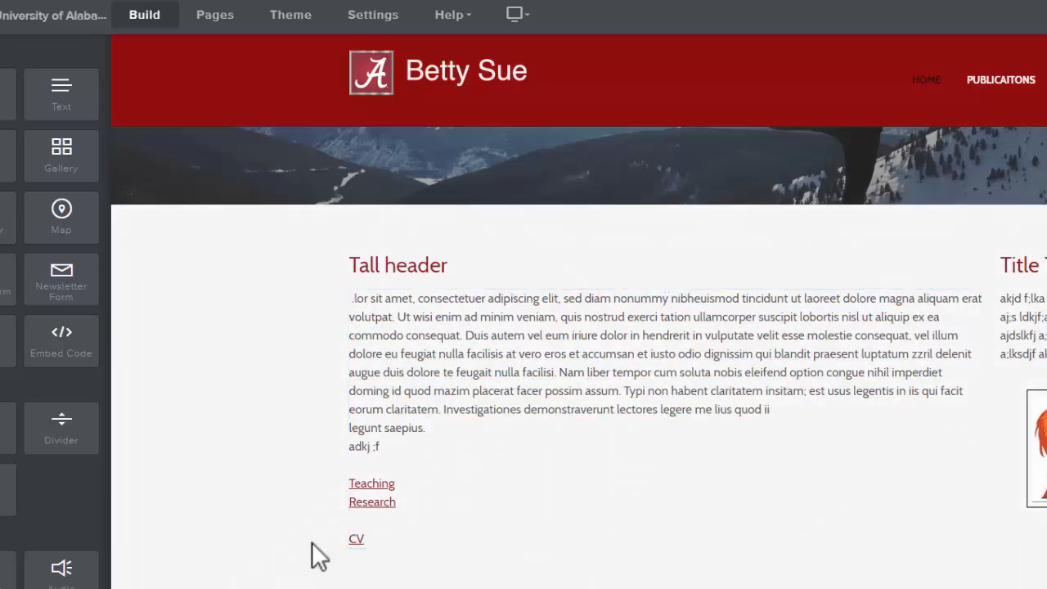
click(378, 489)
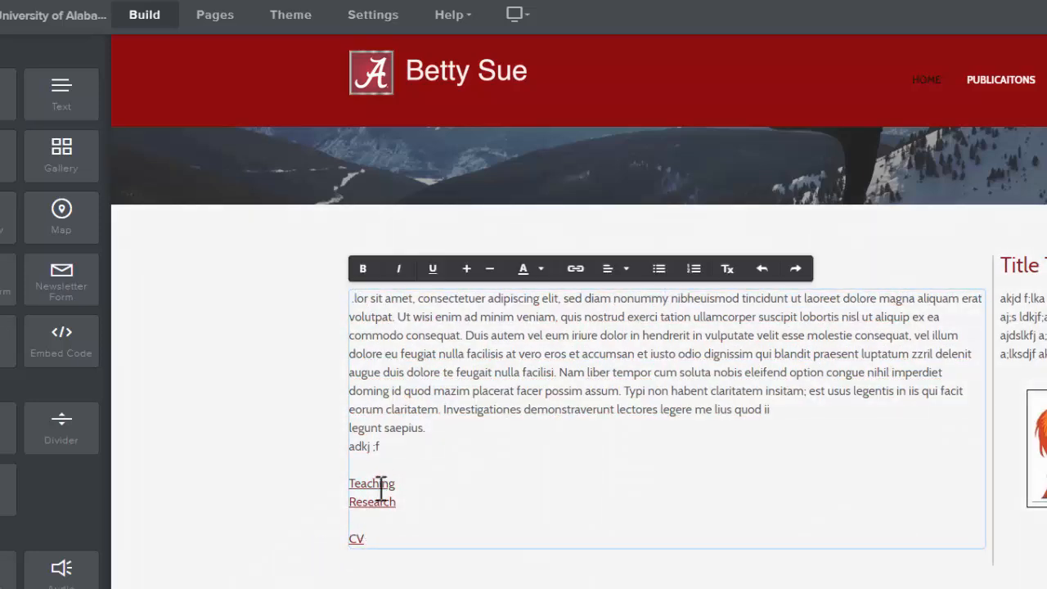